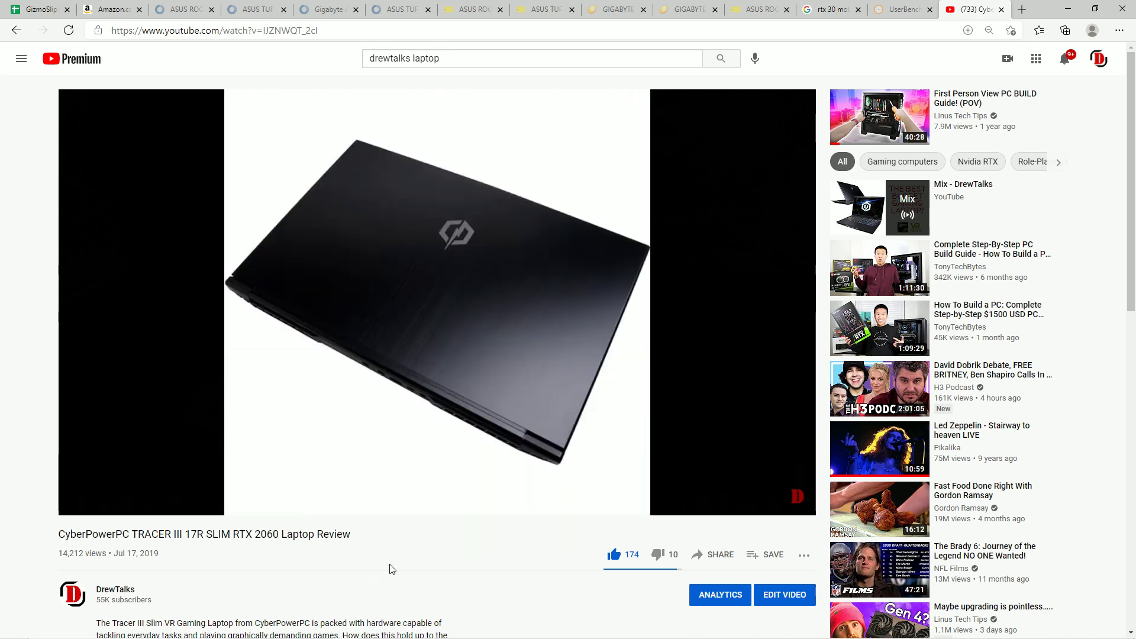
Step: Expand the CyberPowerPC Tracer III 17R review description to read its full specification list
scroll(388, 568, "down", 5)
scroll(452, 533, "up", 4)
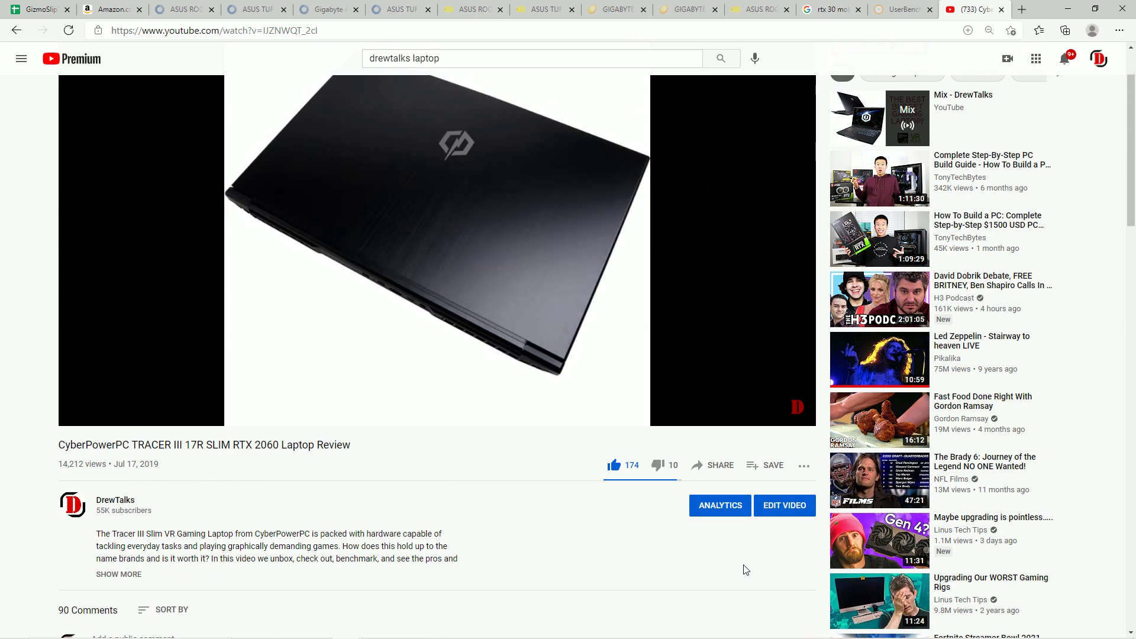
left_click(126, 573)
scroll(705, 636, "down", 3)
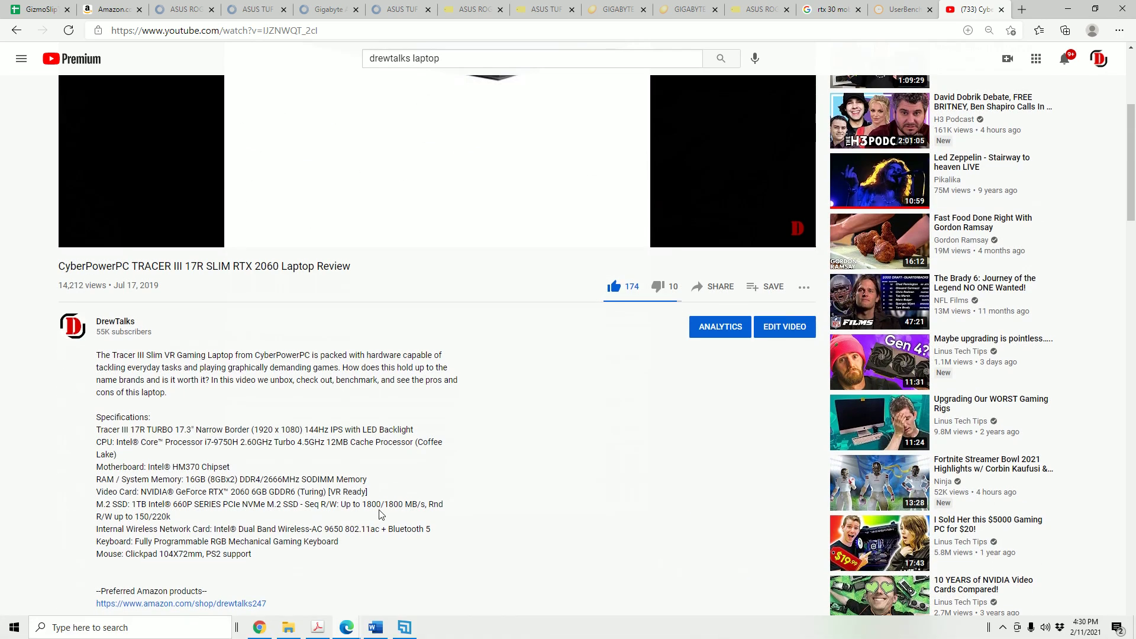
scroll(706, 633, "up", 3)
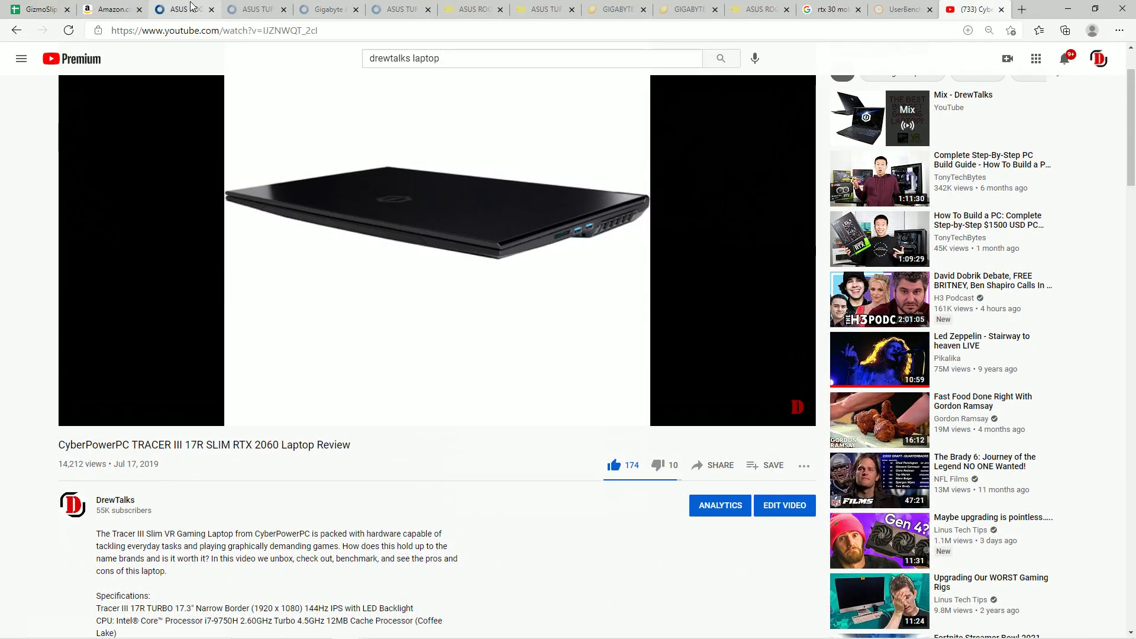
left_click(186, 9)
Step: View Adorama's Asus TUF Gaming A15 RTX 3060 listing at $1,199.99
left_click(258, 8)
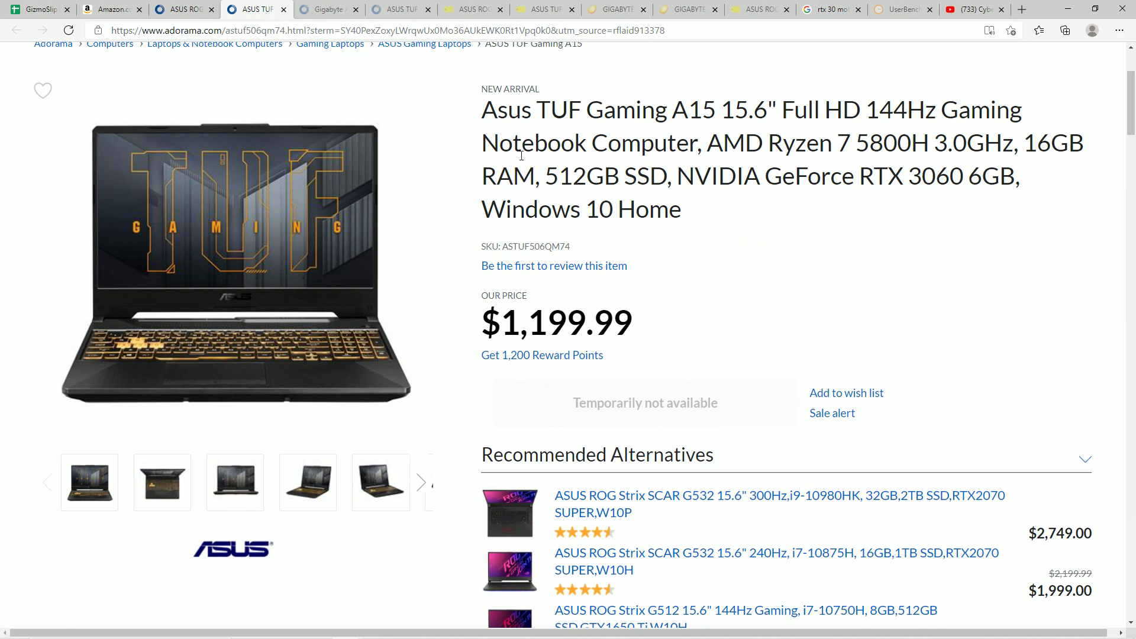
left_click(40, 10)
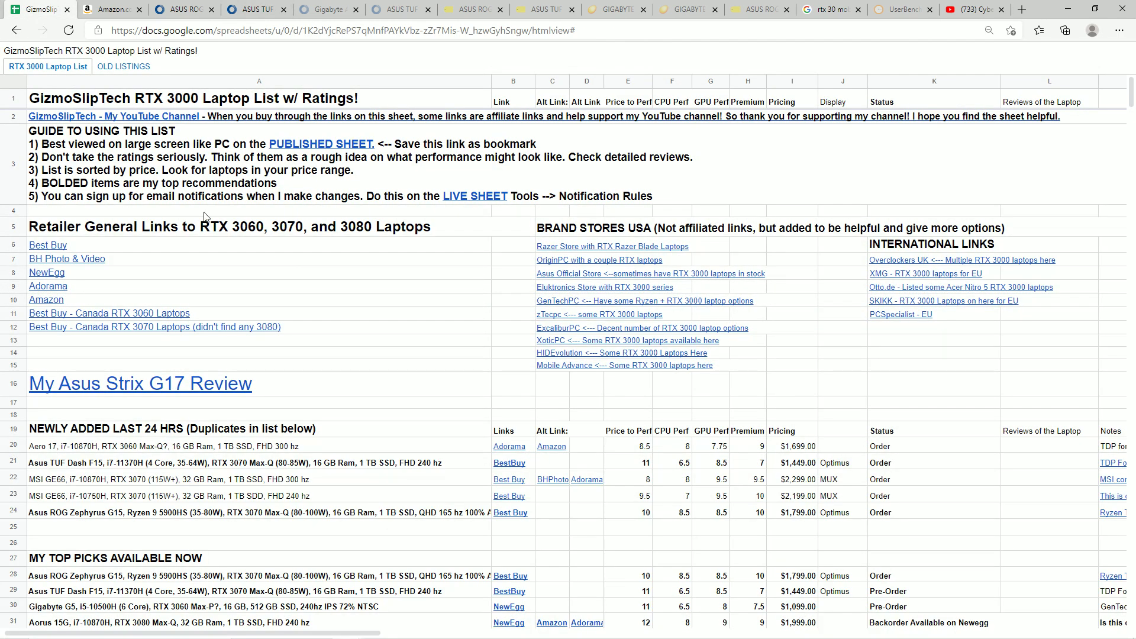
Step: Scroll through the GizmoSlipTech RTX 3000 laptop list in Google Sheets
scroll(577, 364, "down", 7)
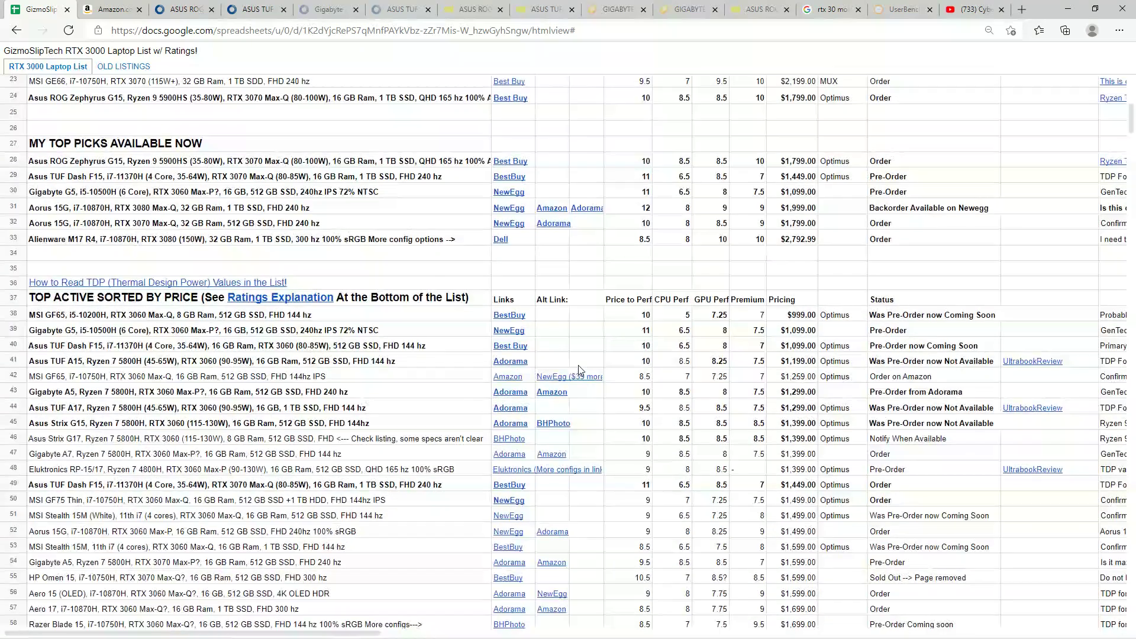
scroll(577, 364, "down", 5)
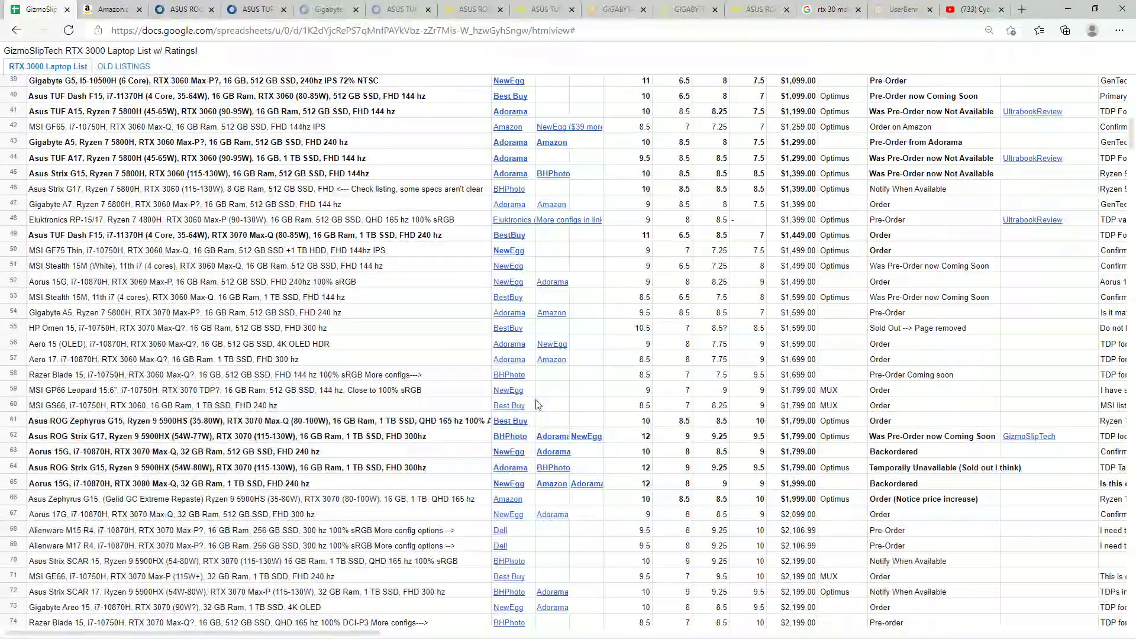
scroll(563, 408, "up", 3)
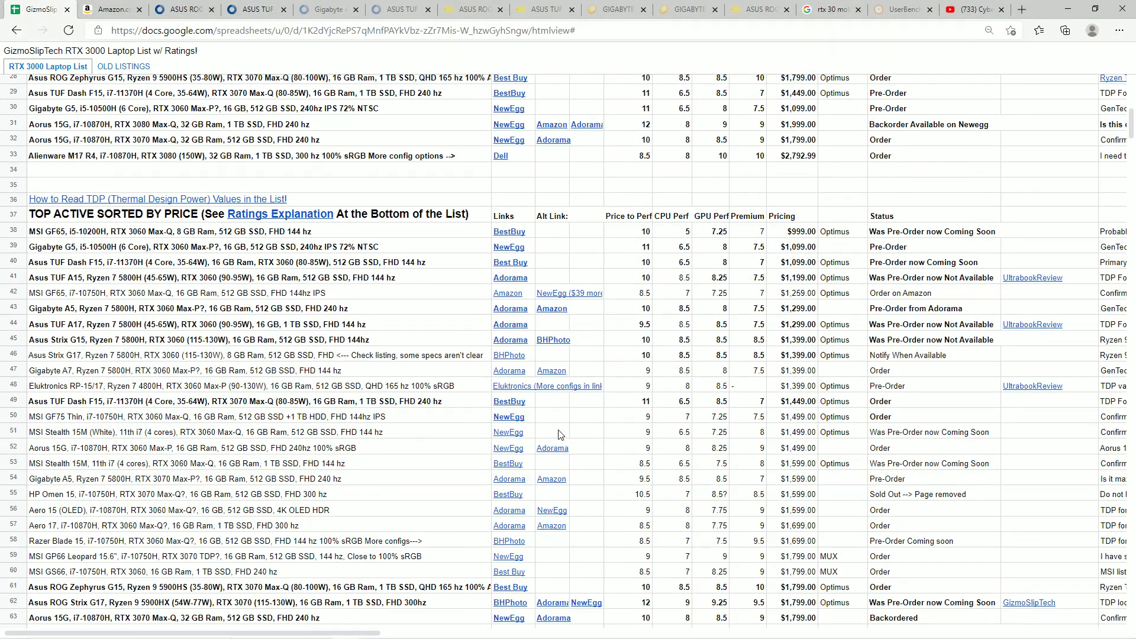
scroll(559, 435, "up", 3)
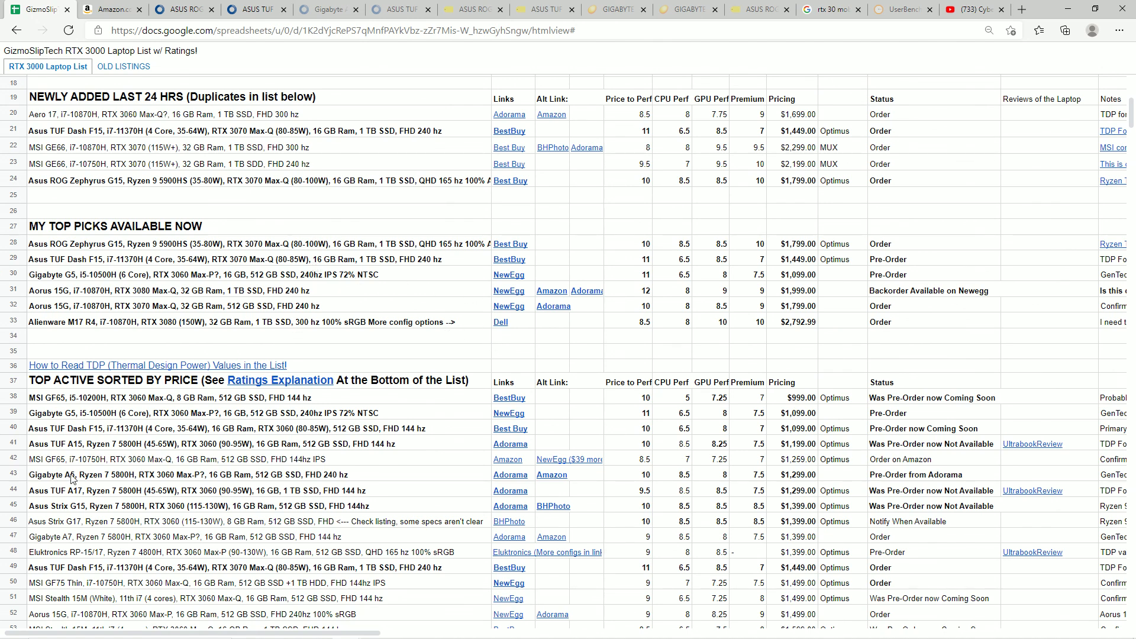
Step: In the Word notes, review the preference lines down to $1,500+ and the 5800h+ prefer-no-Intel line
left_click(375, 634)
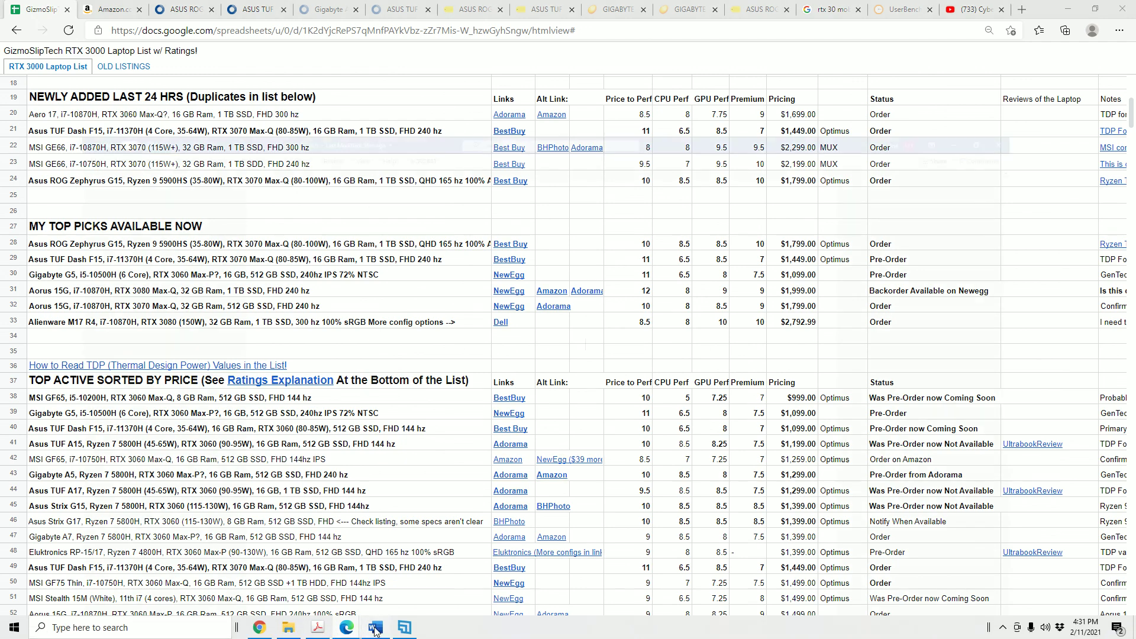
left_click_drag(287, 147, 331, 338)
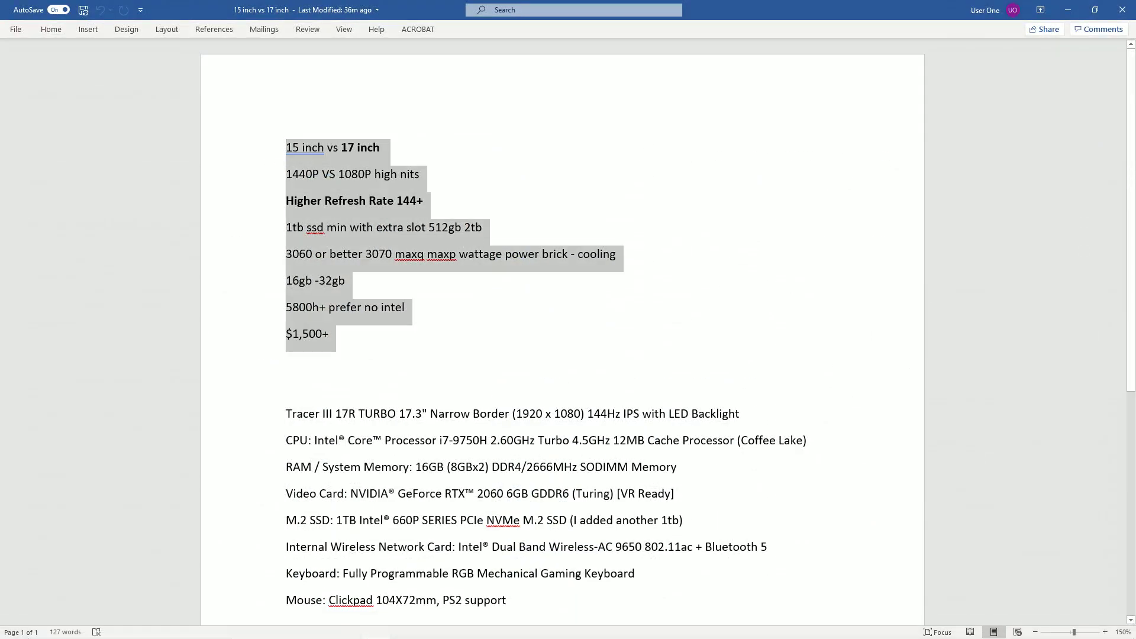
left_click(426, 353)
key("shift+Home")
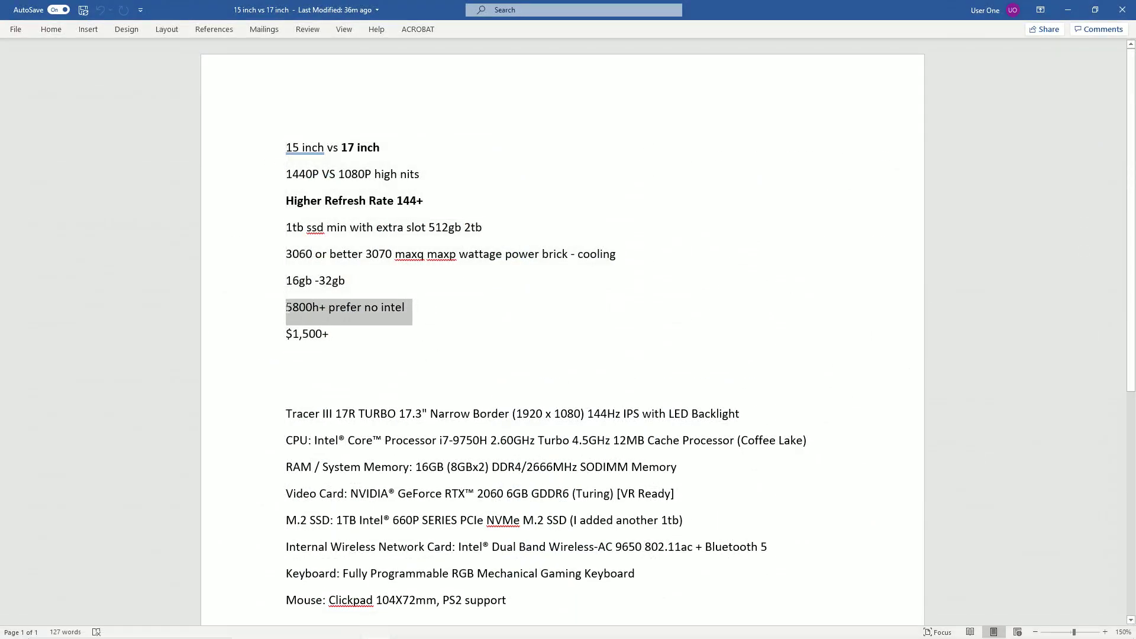
left_click(505, 317)
key("alt+Tab")
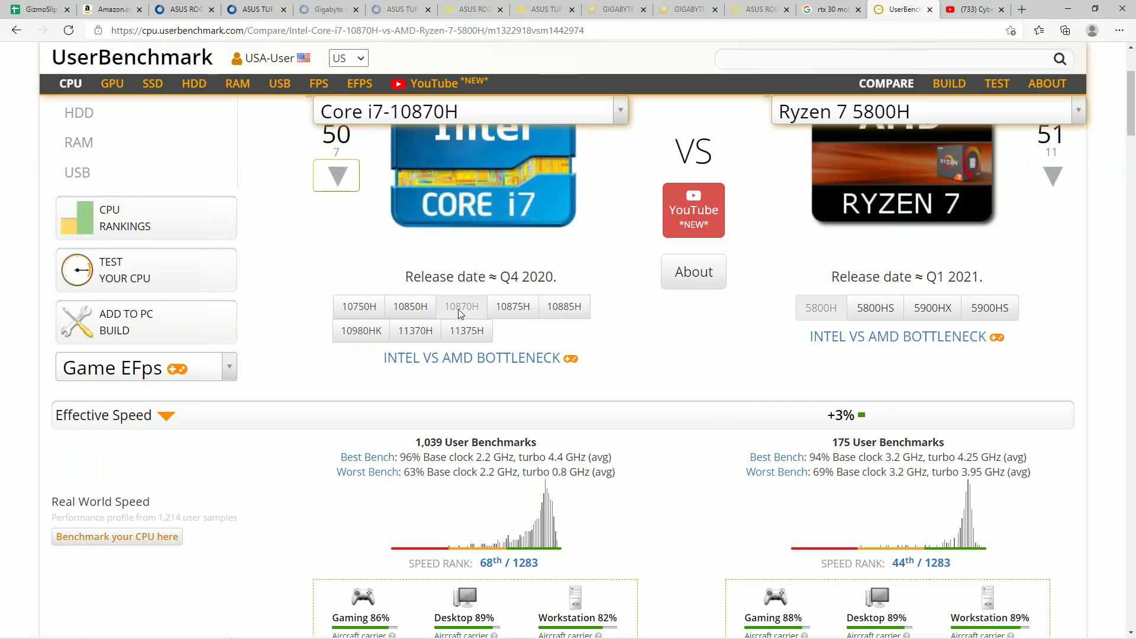
Step: Scroll through the UserBenchmark Core i7-10870H vs Ryzen 7 5800H comparison
scroll(478, 324, "up", 1)
scroll(478, 324, "up", 1)
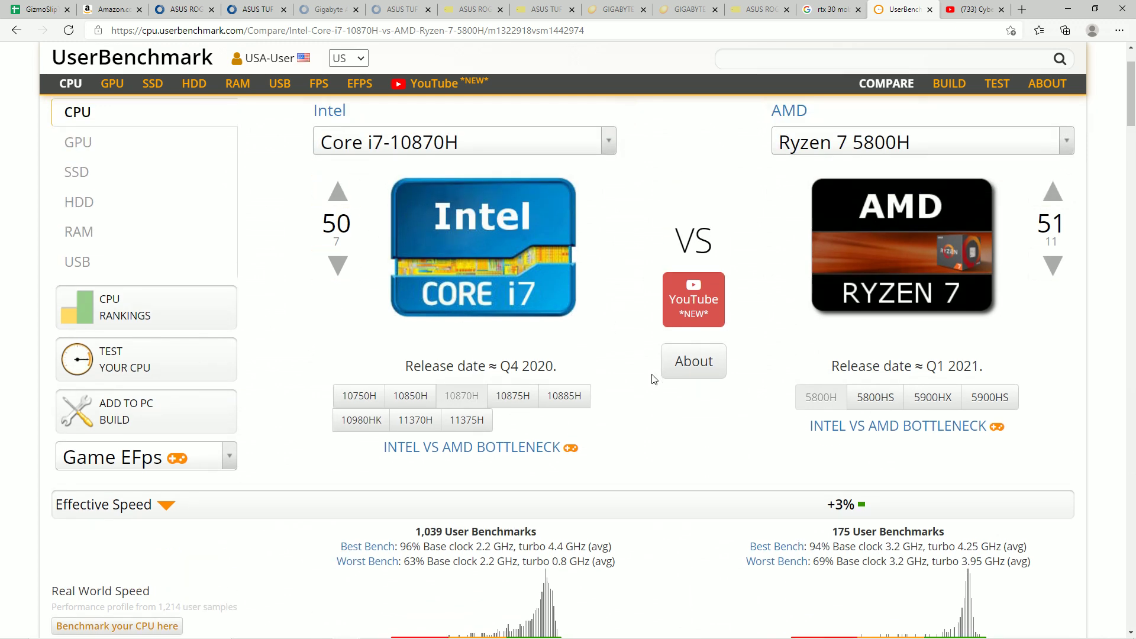
scroll(651, 384, "down", 3)
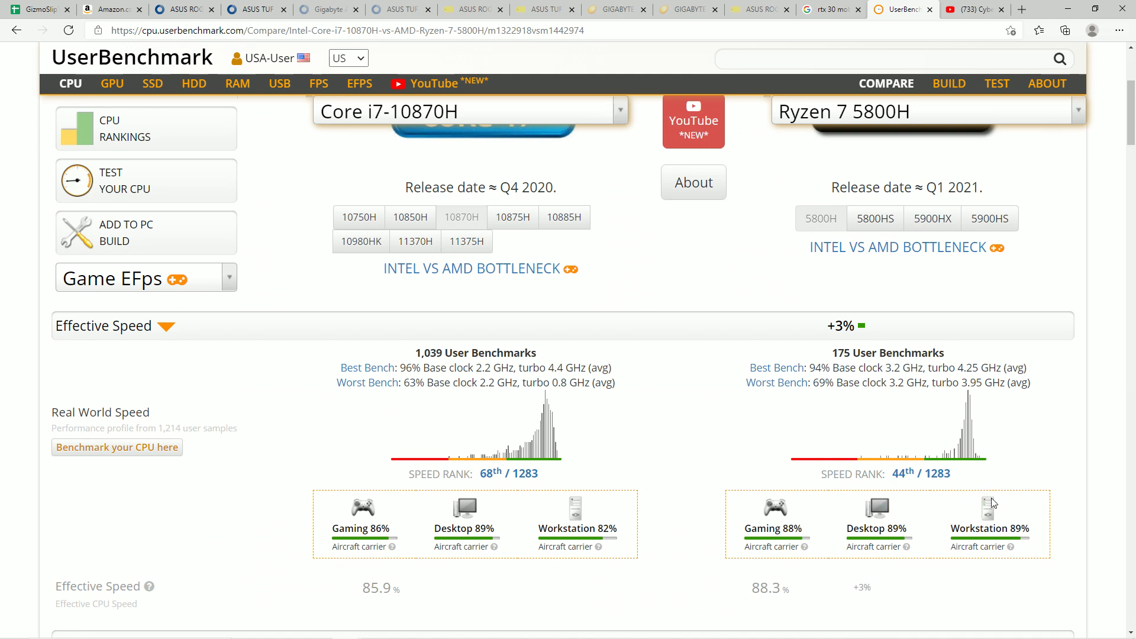
scroll(872, 491, "up", 3)
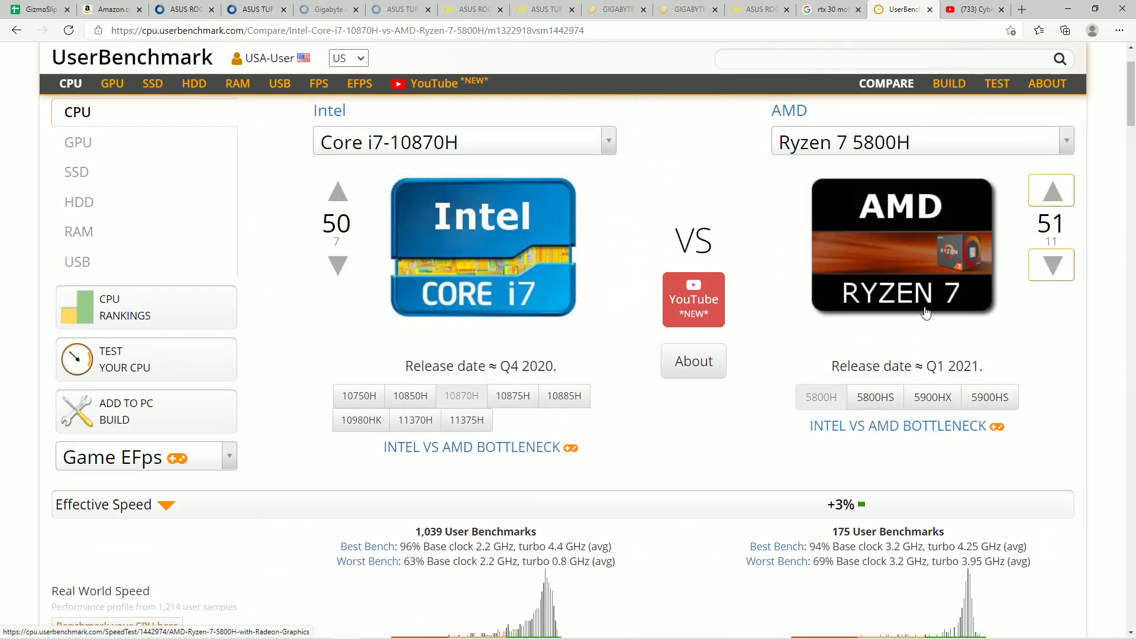
left_click(334, 9)
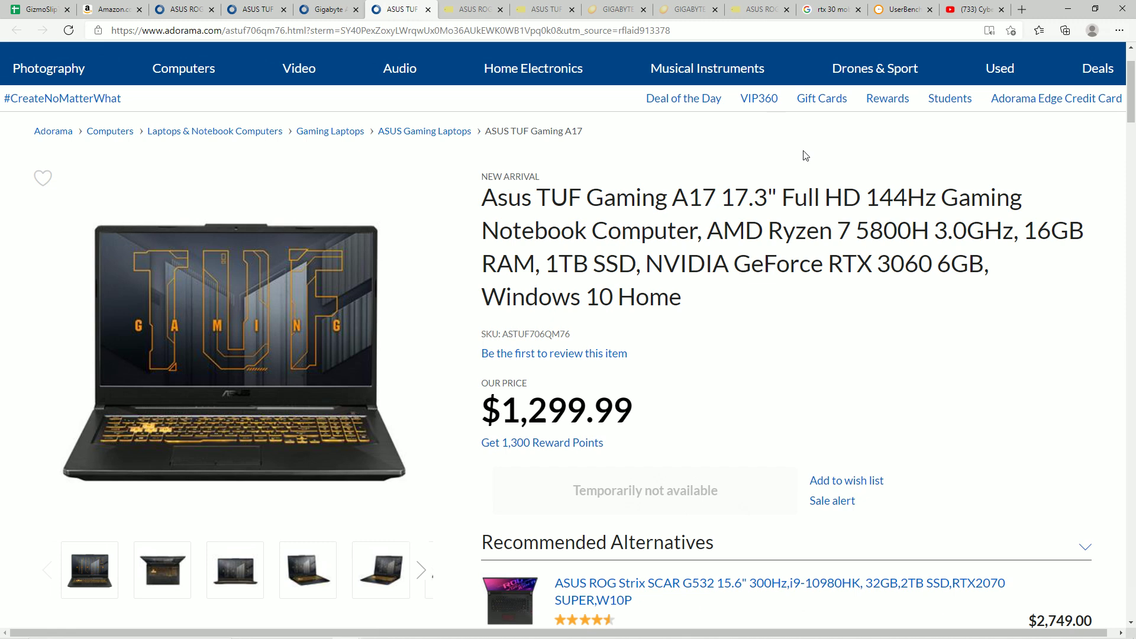
Step: In the Word notes, select the 5800h, 16gb -32gb and GPU terms 3060, 3070, maxq maxp
left_click(375, 627)
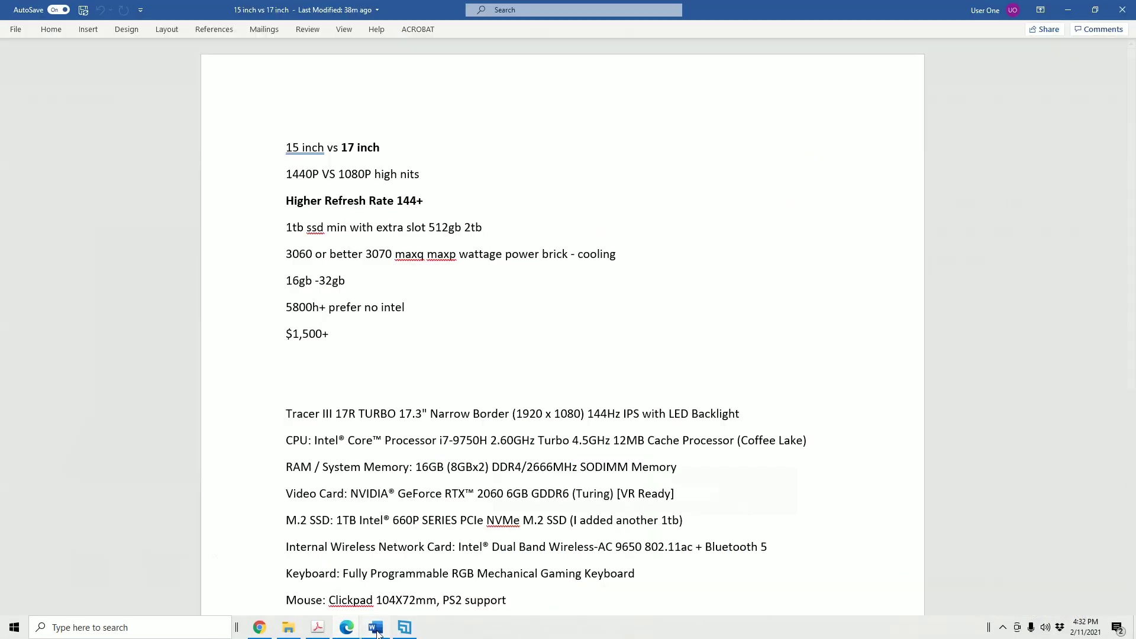
key("shift+Home")
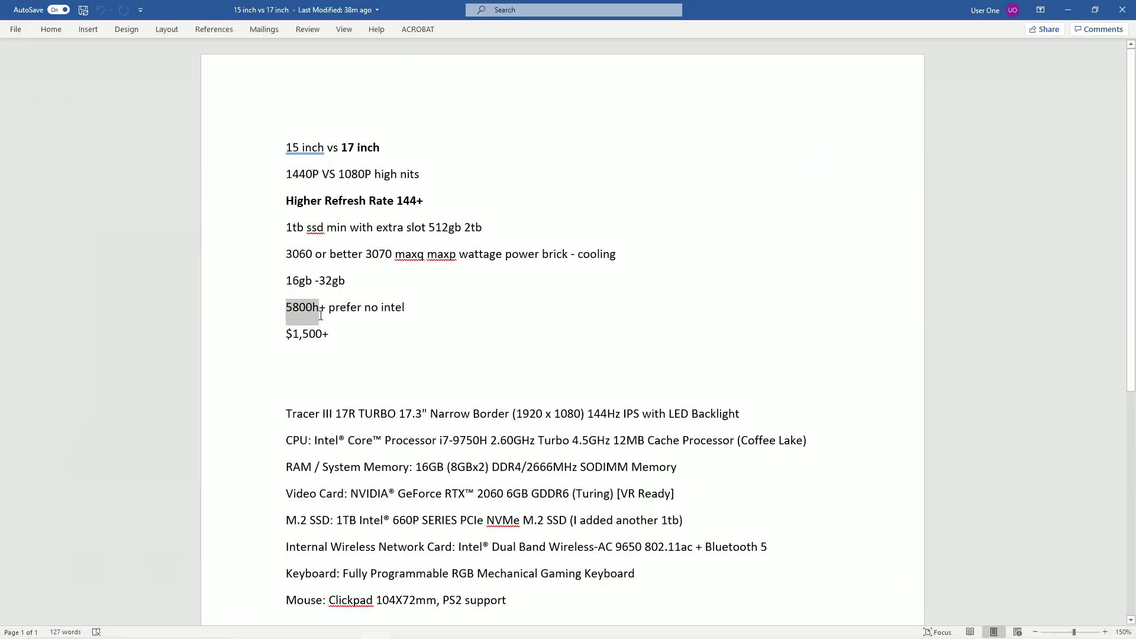
left_click(363, 294)
key("shift+Home")
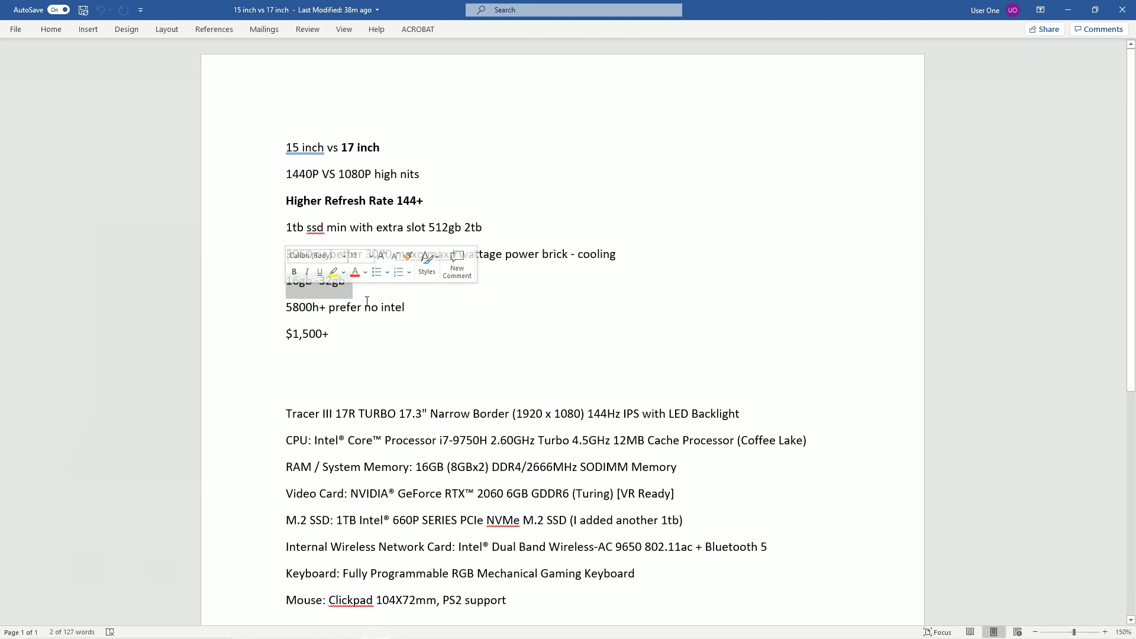
left_click_drag(618, 254, 281, 265)
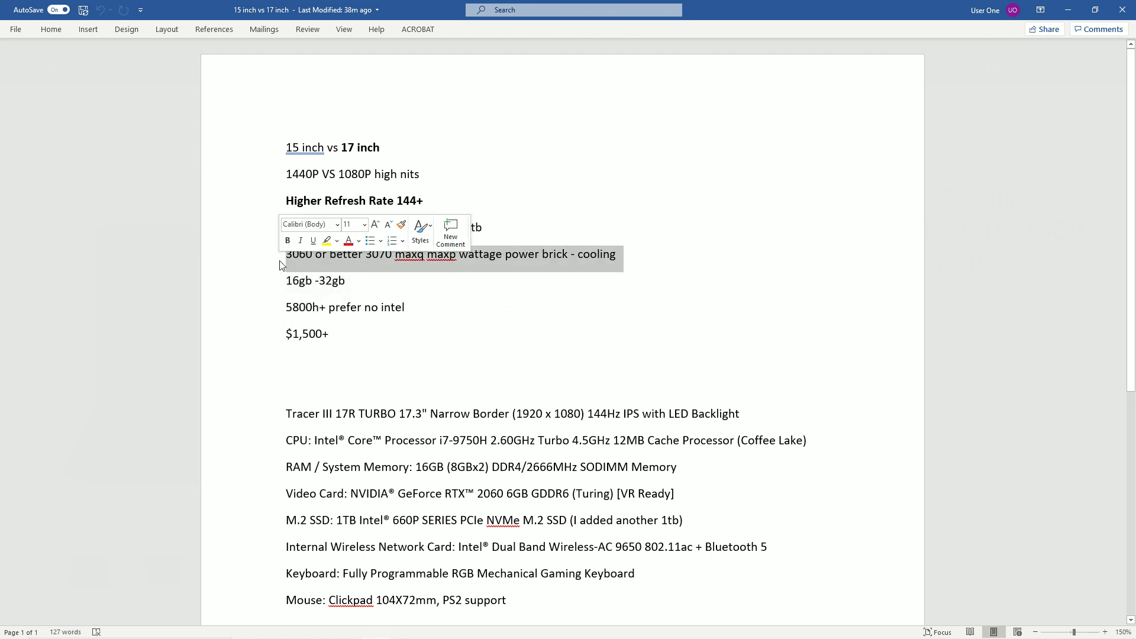
double_click(378, 254)
left_click(337, 254)
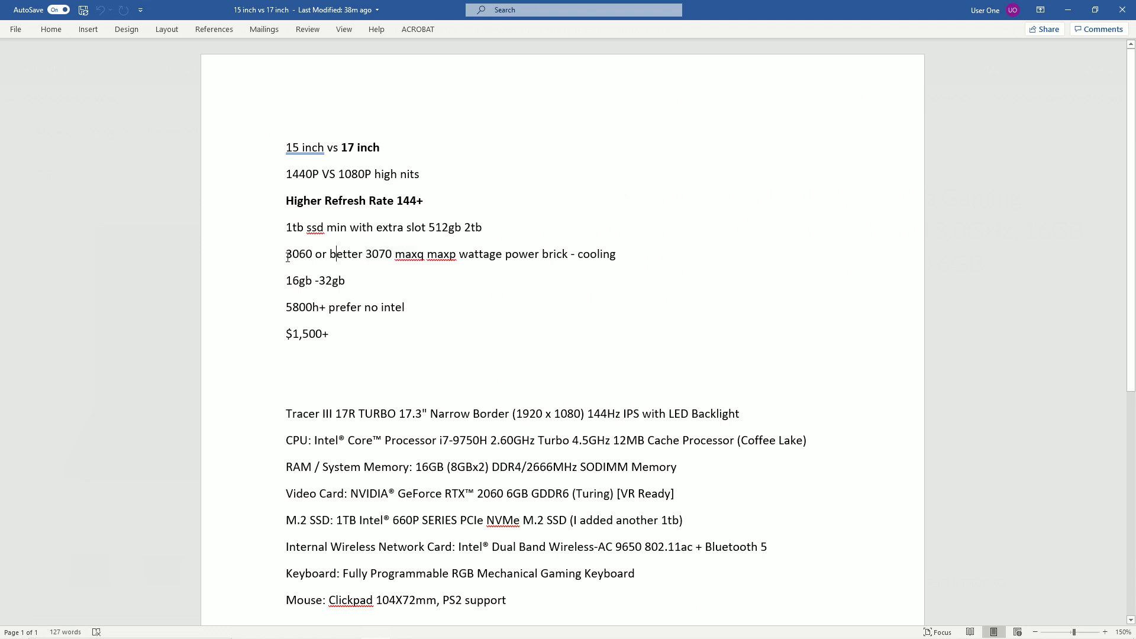
double_click(294, 254)
double_click(442, 254)
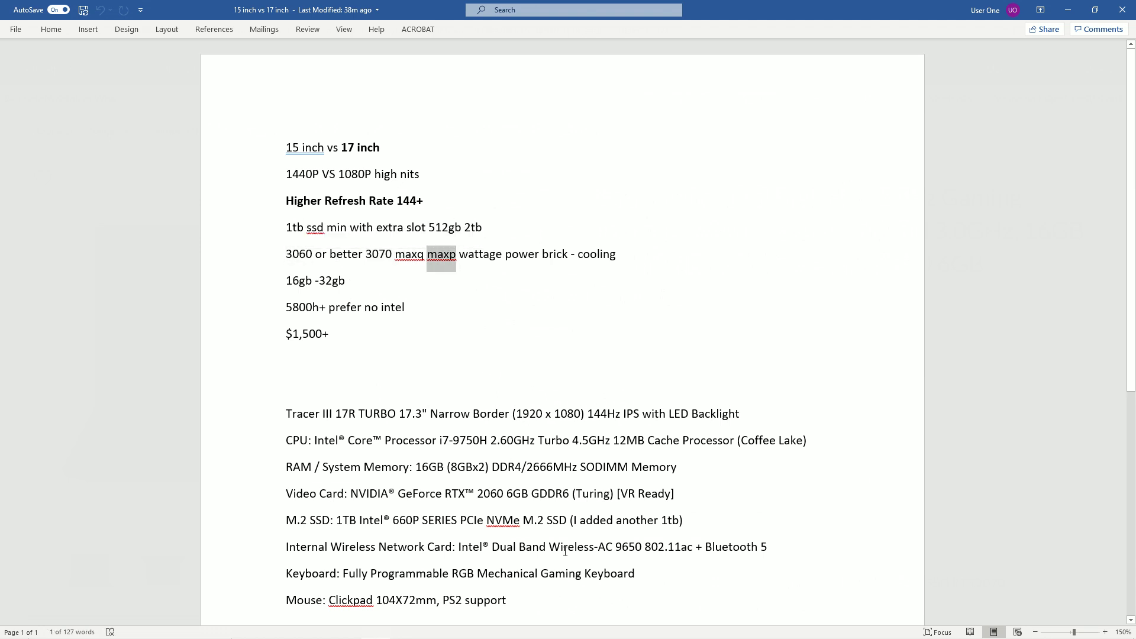
left_click_drag(367, 255, 404, 263)
left_click(459, 254)
Step: Mark the wattage power brick and cooling wording and the whole 3060-or-better 3070 GPU line
left_click(475, 305)
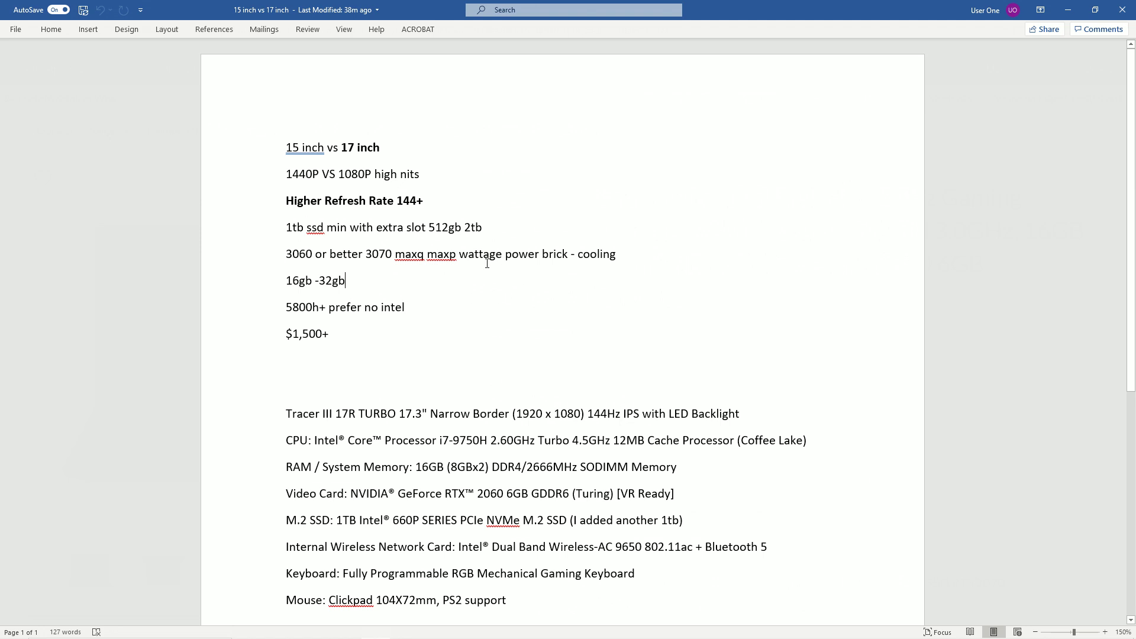
left_click_drag(487, 263, 634, 251)
left_click(558, 255)
left_click_drag(370, 254, 385, 257)
left_click_drag(313, 255, 285, 255)
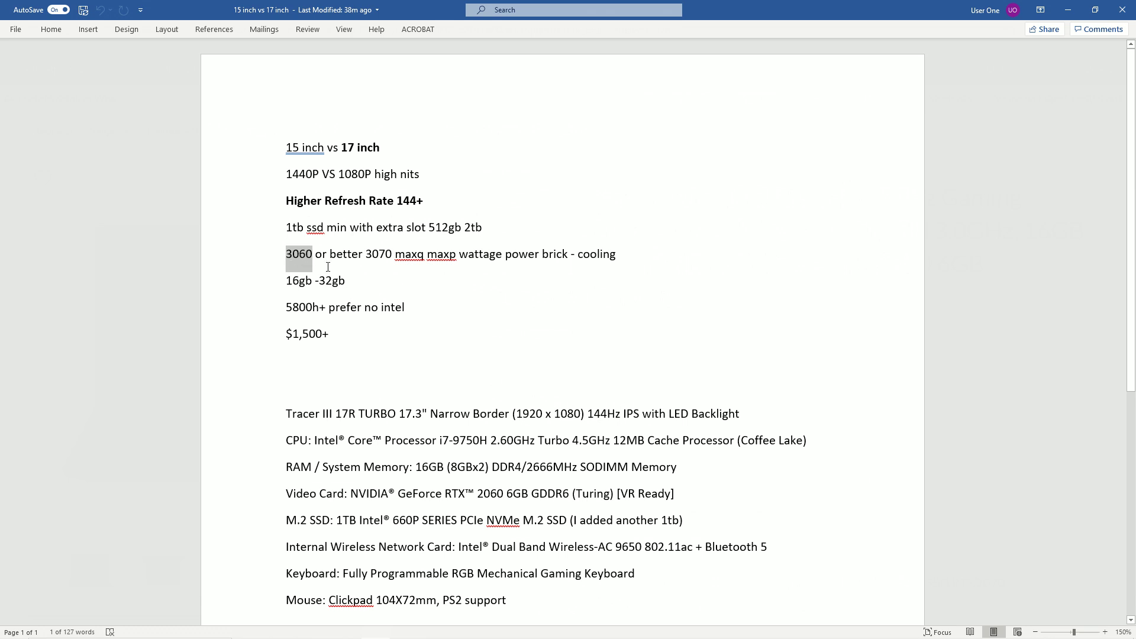
left_click(372, 255)
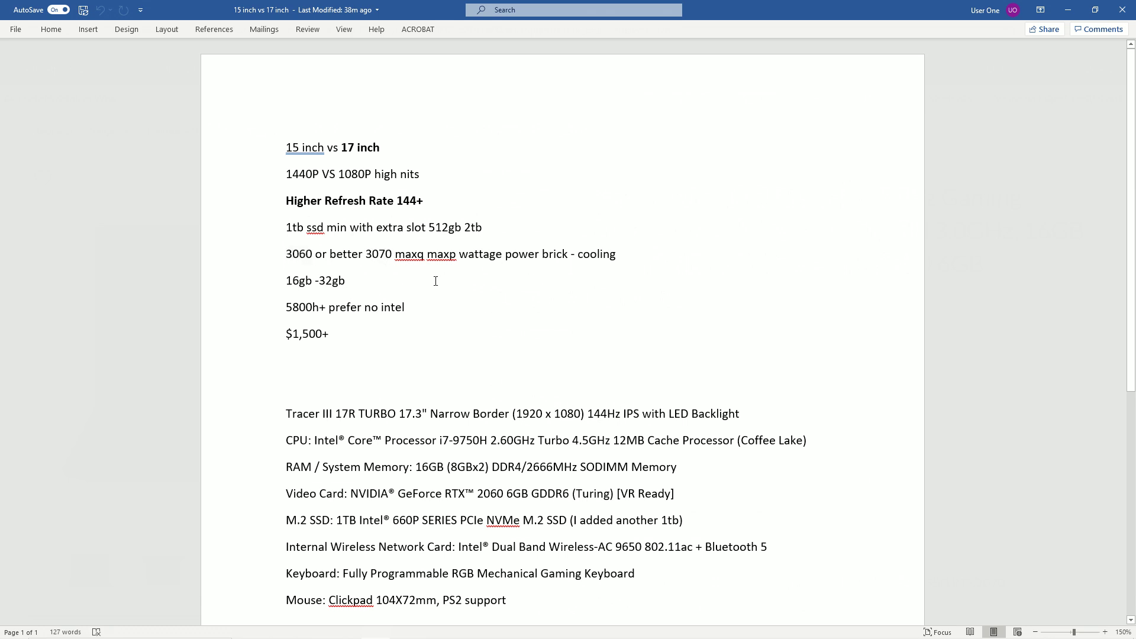
left_click_drag(395, 256, 459, 266)
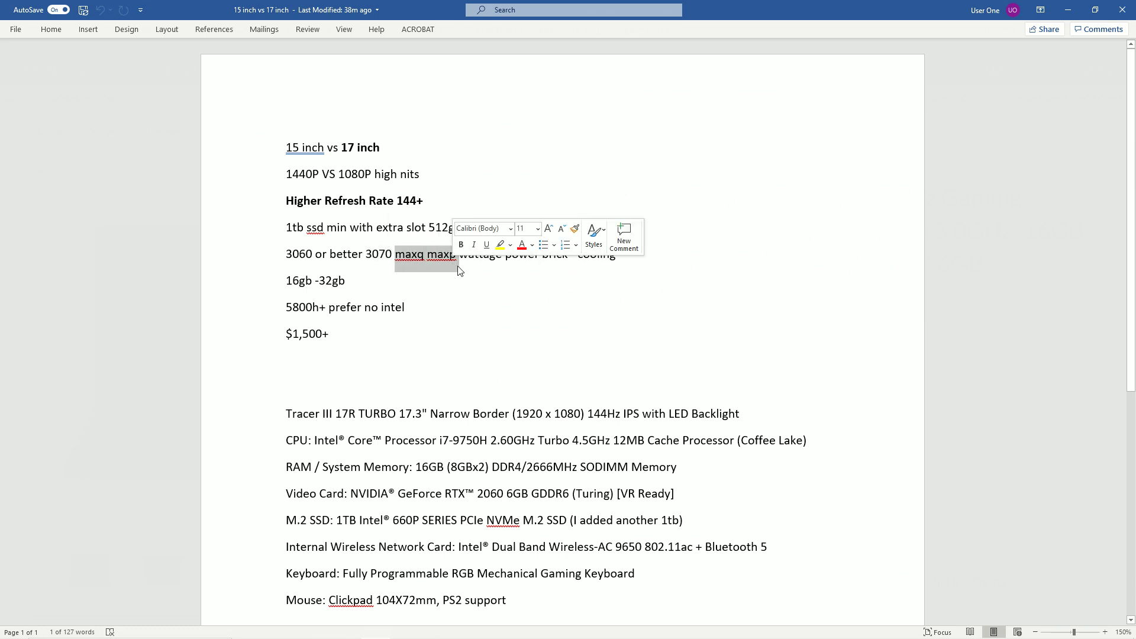
left_click(562, 285)
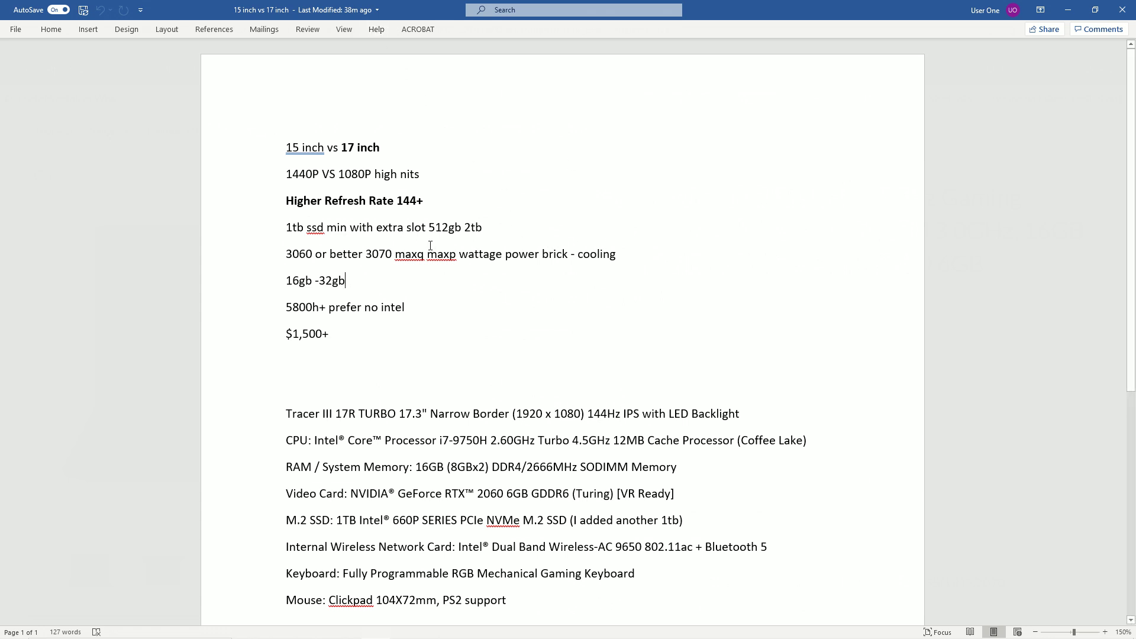
left_click_drag(297, 261, 651, 251)
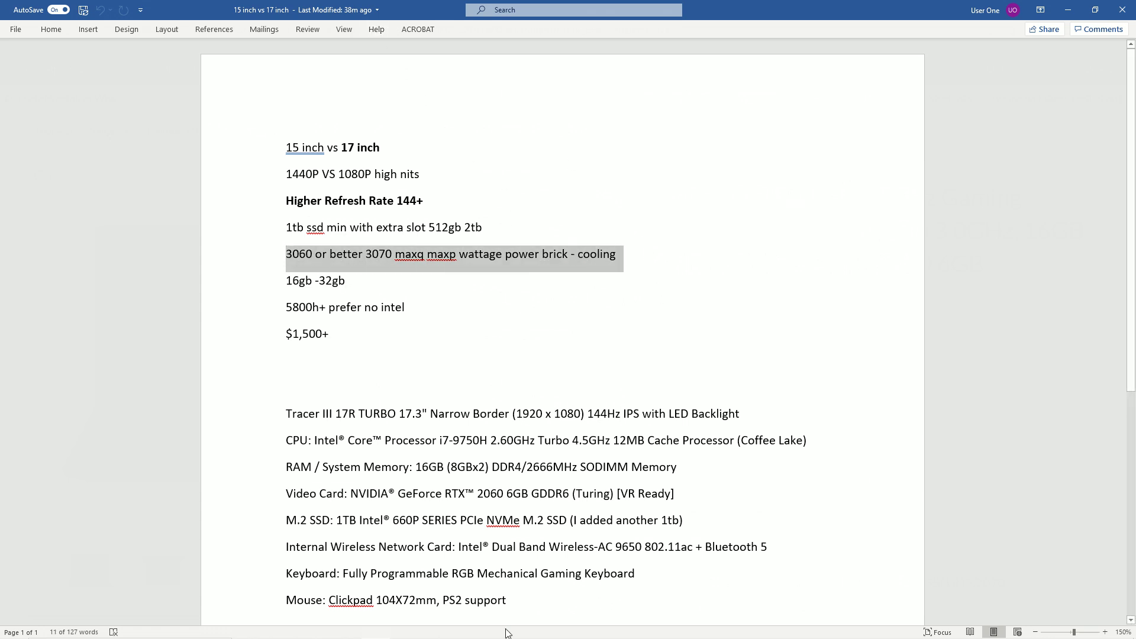
Step: Return to the browser and scroll the RTX 3000 laptop list spreadsheet
left_click(346, 627)
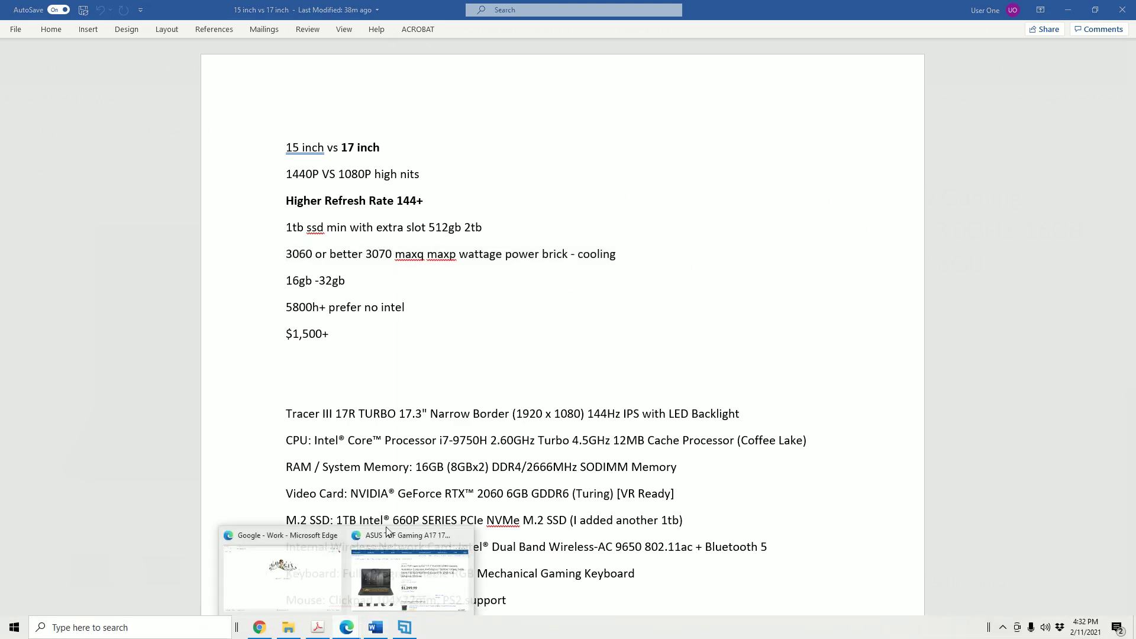
left_click(392, 575)
left_click(36, 10)
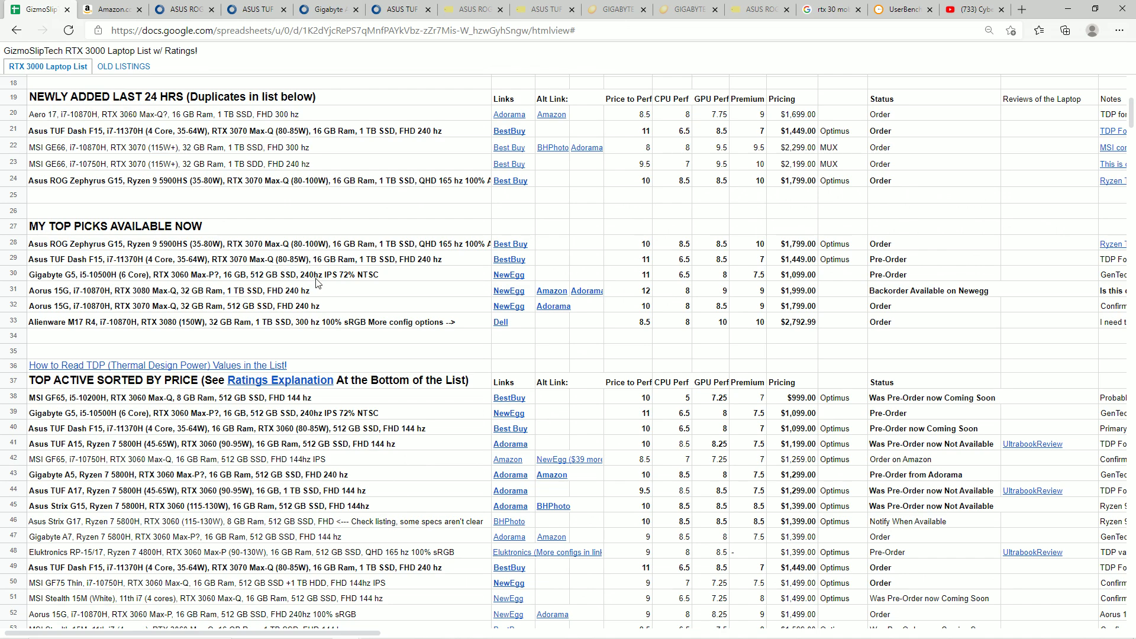
scroll(286, 541, "down", 3)
scroll(286, 541, "up", 3)
left_click(356, 626)
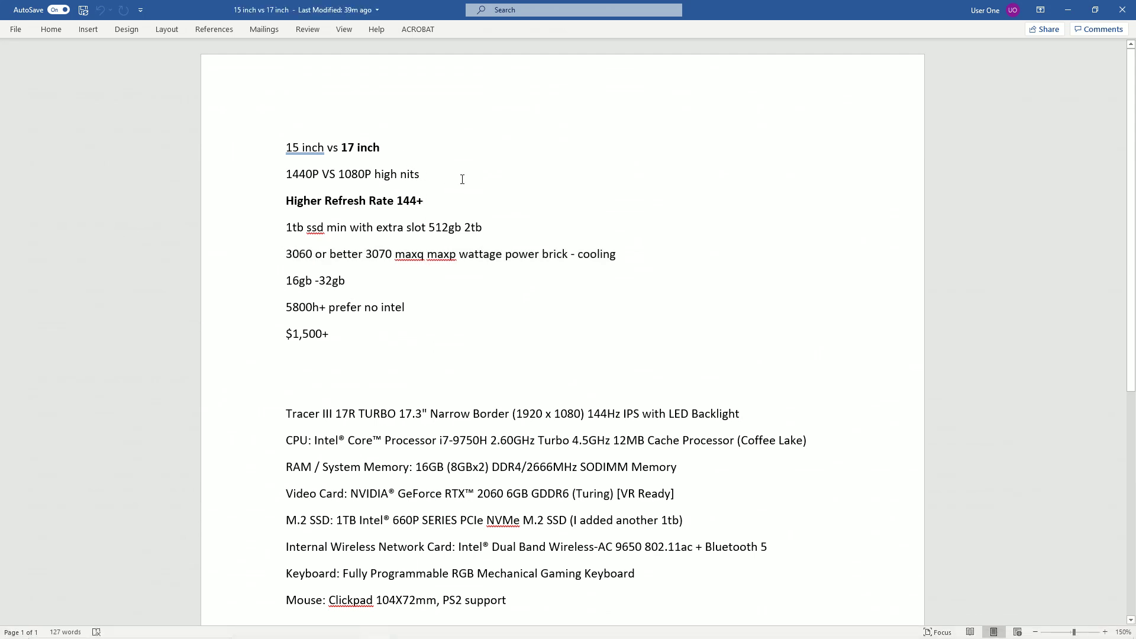
left_click_drag(491, 225, 327, 228)
left_click(351, 245)
left_click(483, 251)
double_click(467, 232)
left_click(488, 233)
left_click_drag(429, 228, 462, 227)
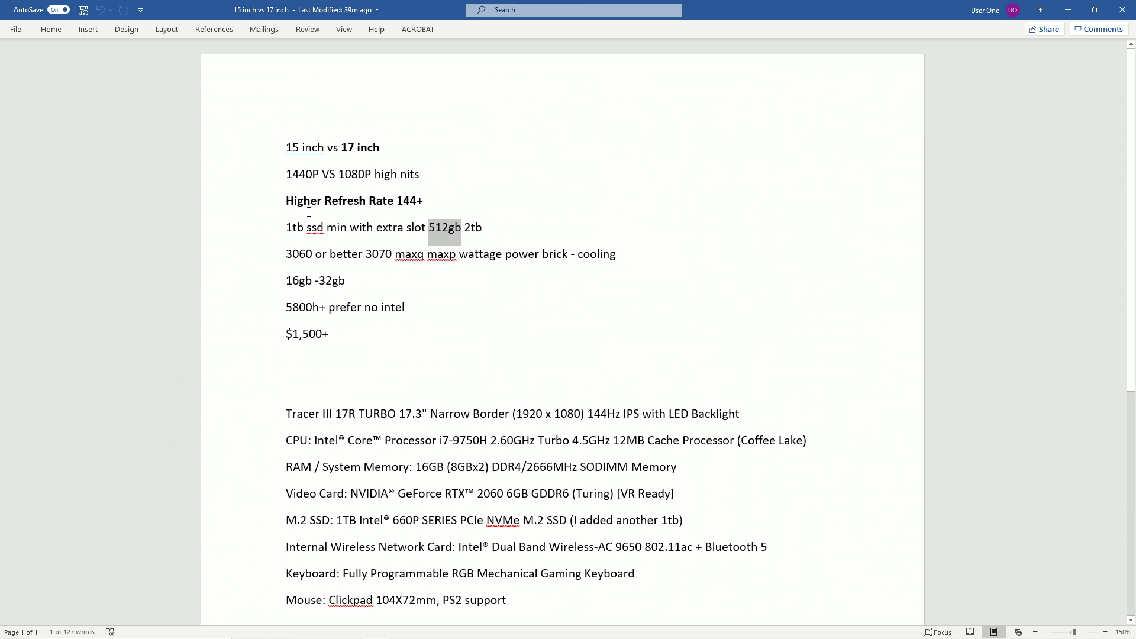
left_click(483, 227)
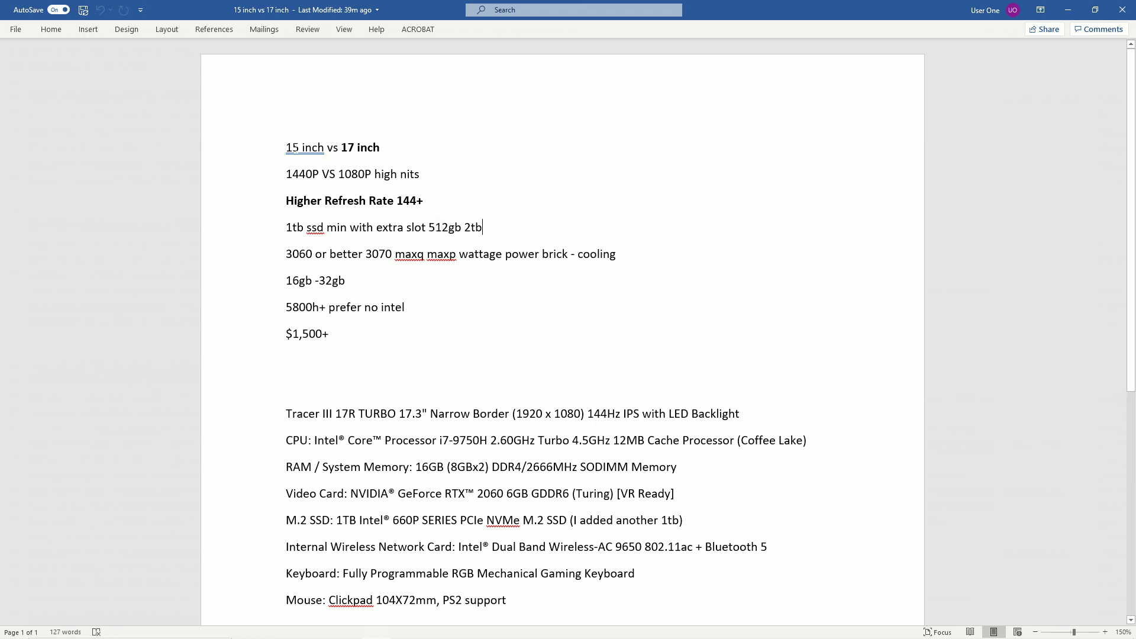
left_click_drag(286, 147, 382, 151)
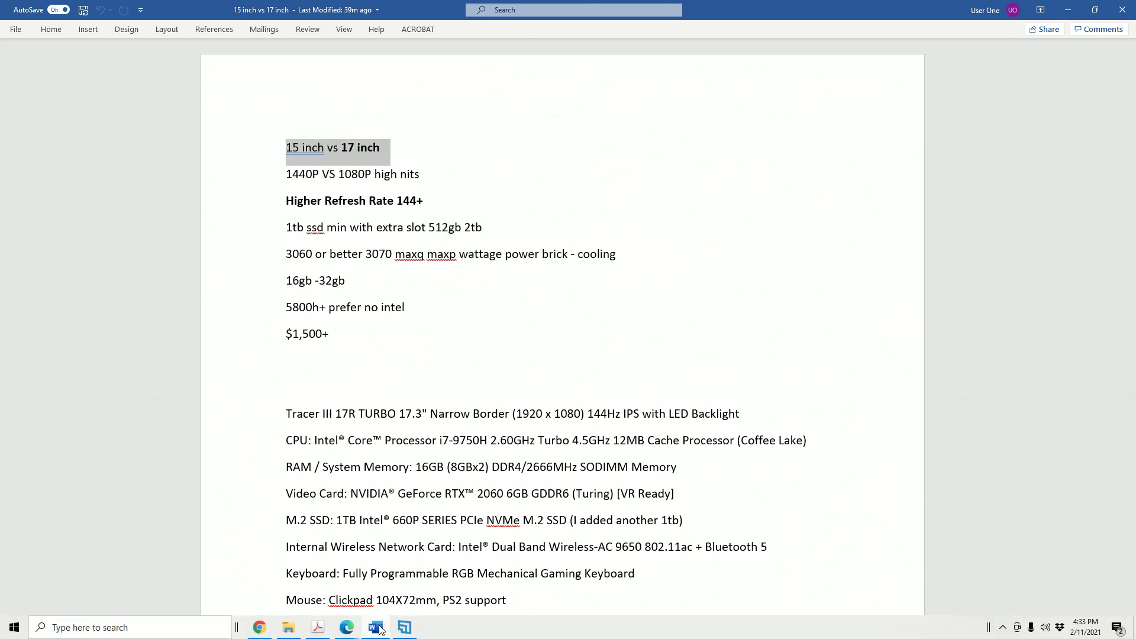
mouse_move(346, 627)
left_click(278, 568)
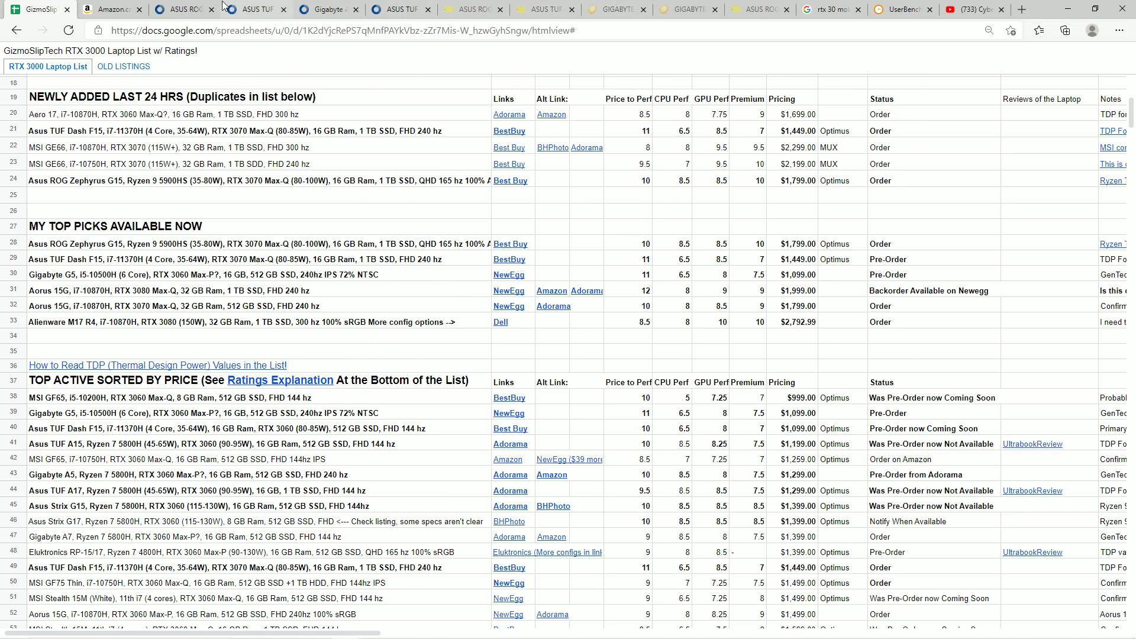
Step: Cycle through the Asus ROG Strix G15, TUF A15, Gigabyte A5 and TUF A17 Adorama listings
left_click(200, 9)
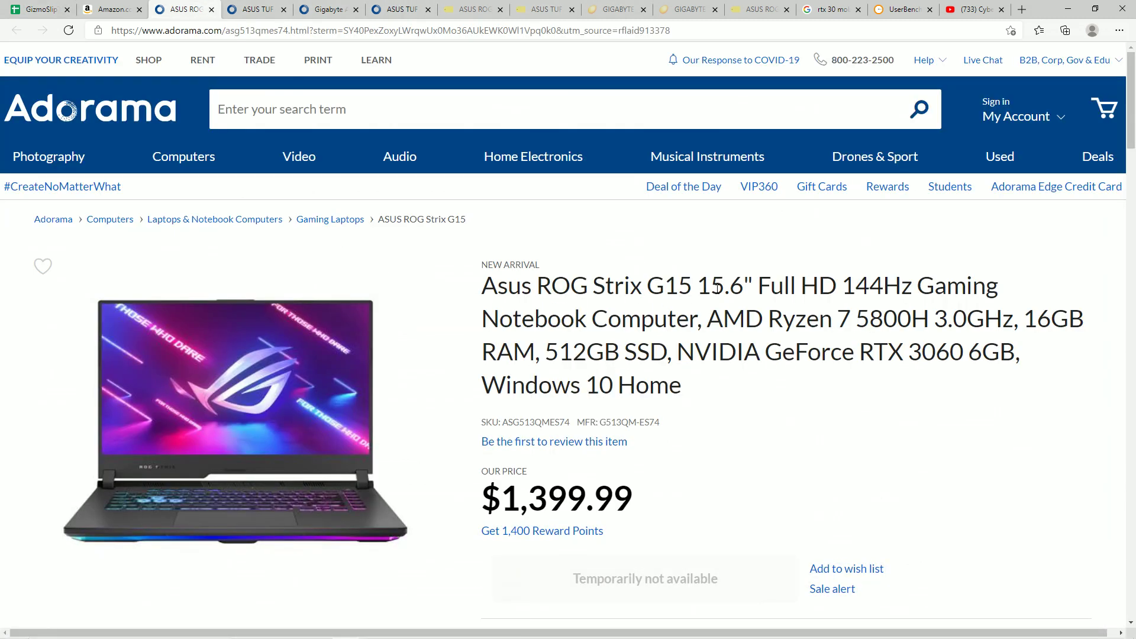
left_click(259, 9)
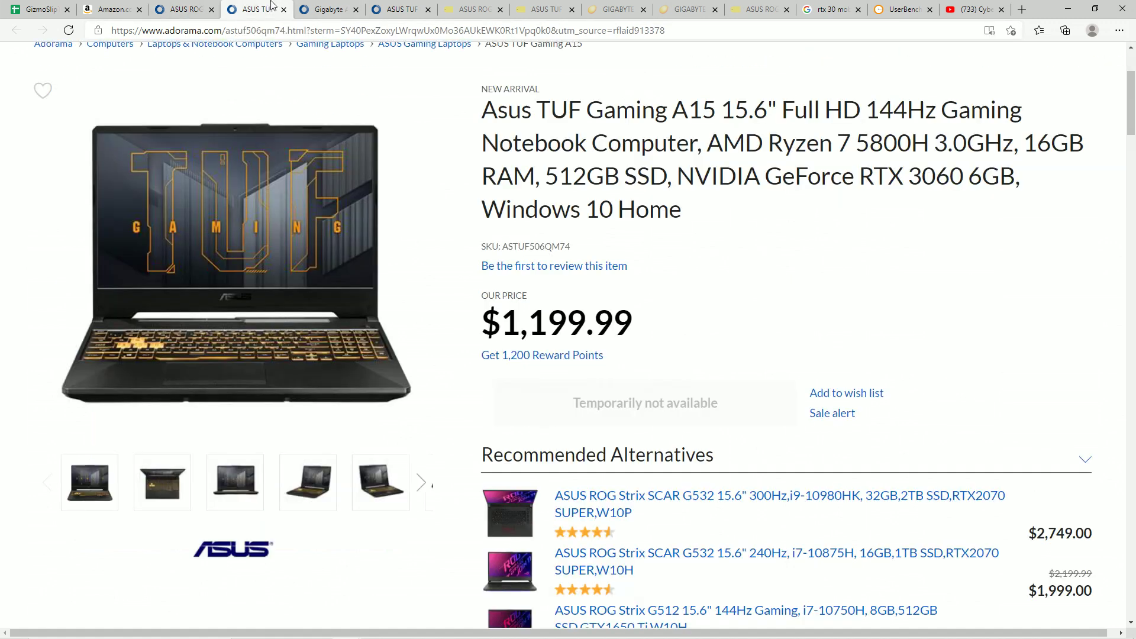
left_click(346, 10)
left_click(398, 9)
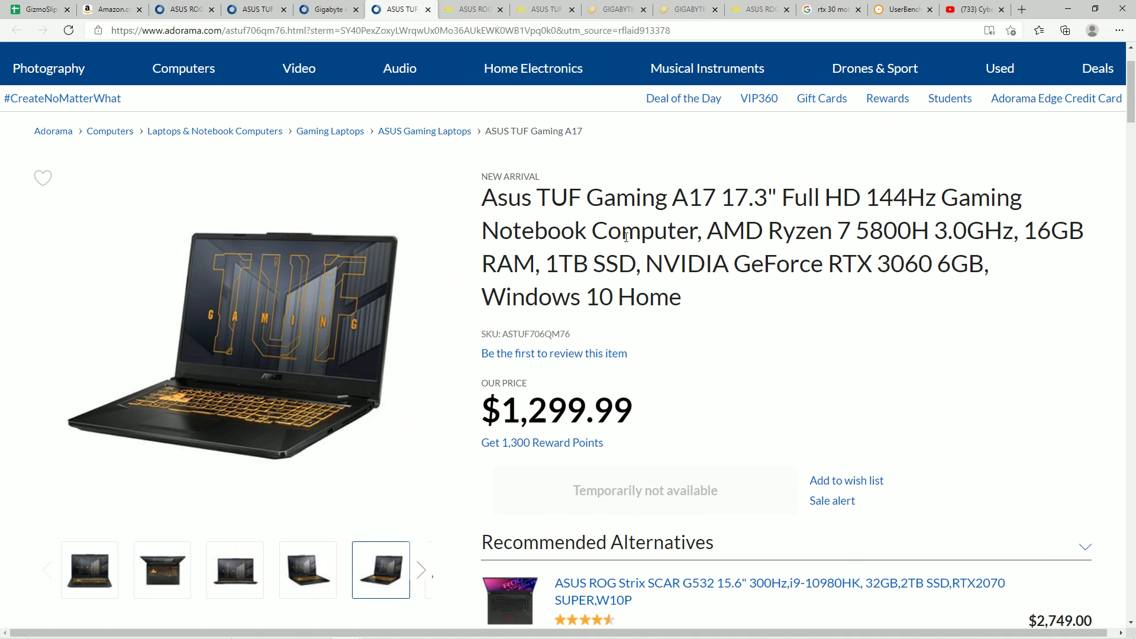
Step: Highlight the TUF A17's 17.3-inch screen size, full product title and $1,299.99 price
double_click(765, 200)
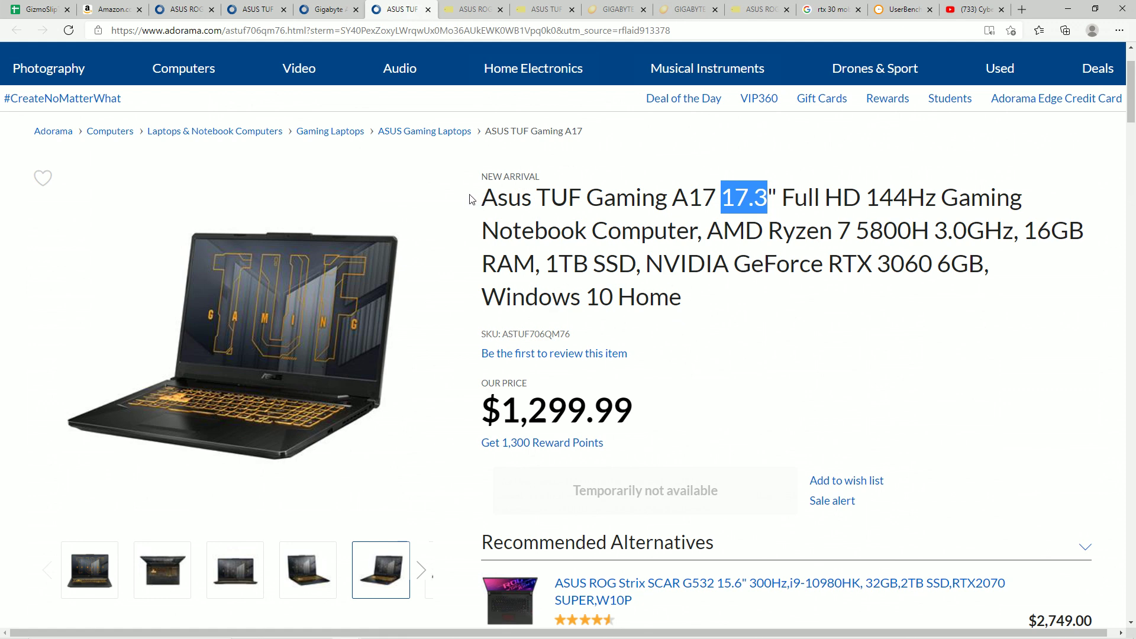
left_click_drag(471, 200, 719, 294)
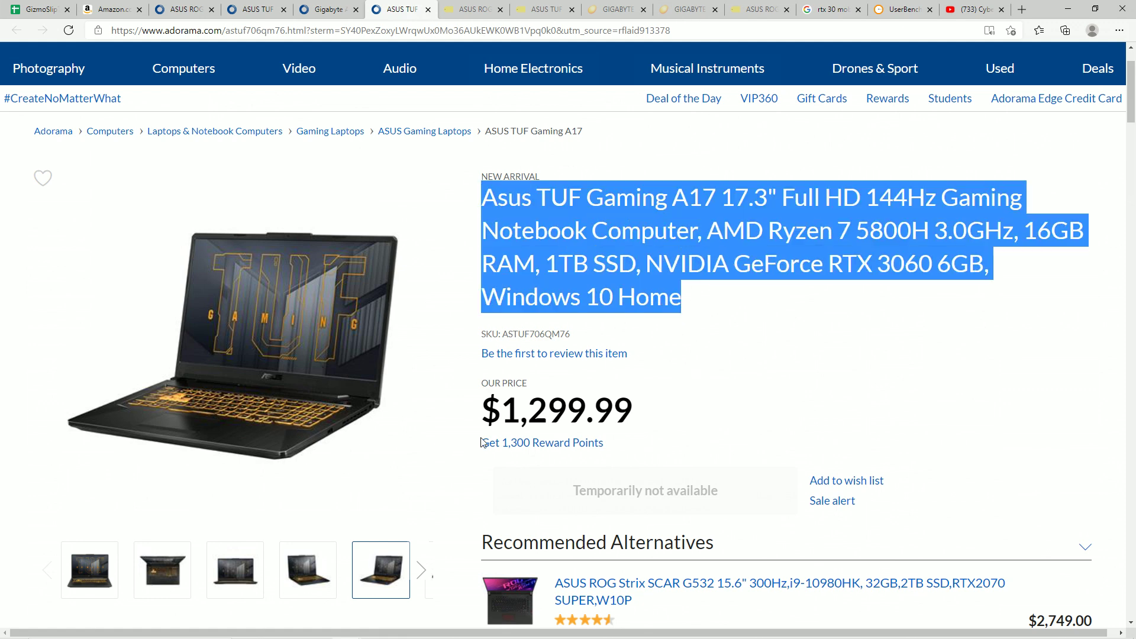
left_click_drag(481, 409, 617, 407)
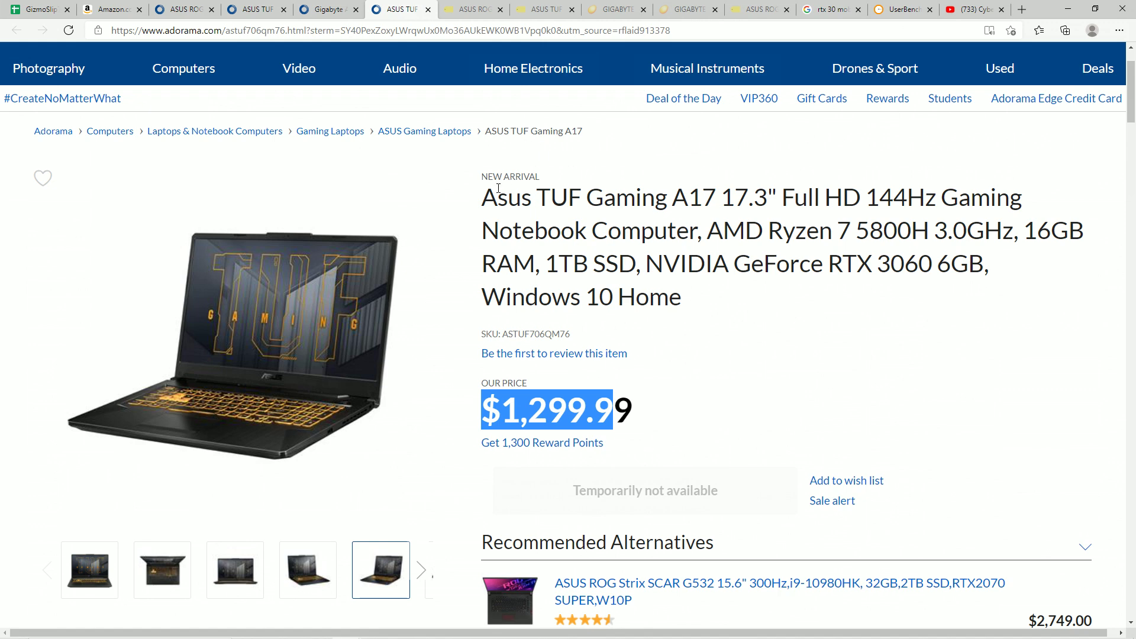
left_click_drag(499, 190, 603, 198)
Step: Browse the A17 product photos and highlight its Ryzen 7 5800H processor spec
left_click(300, 586)
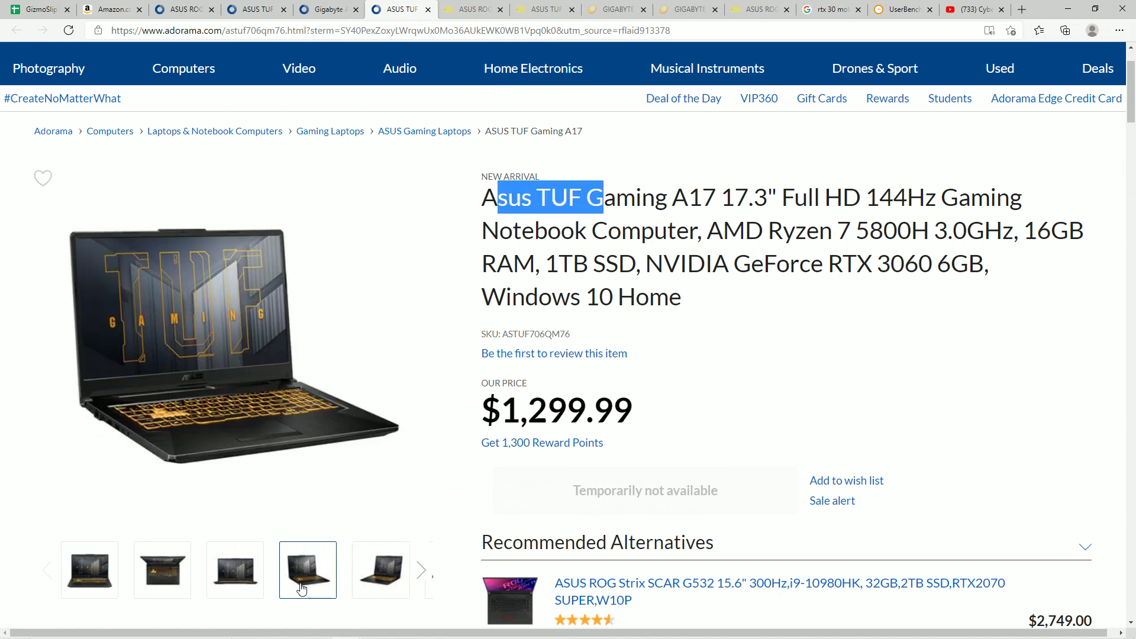
left_click(235, 583)
left_click(155, 584)
left_click(100, 574)
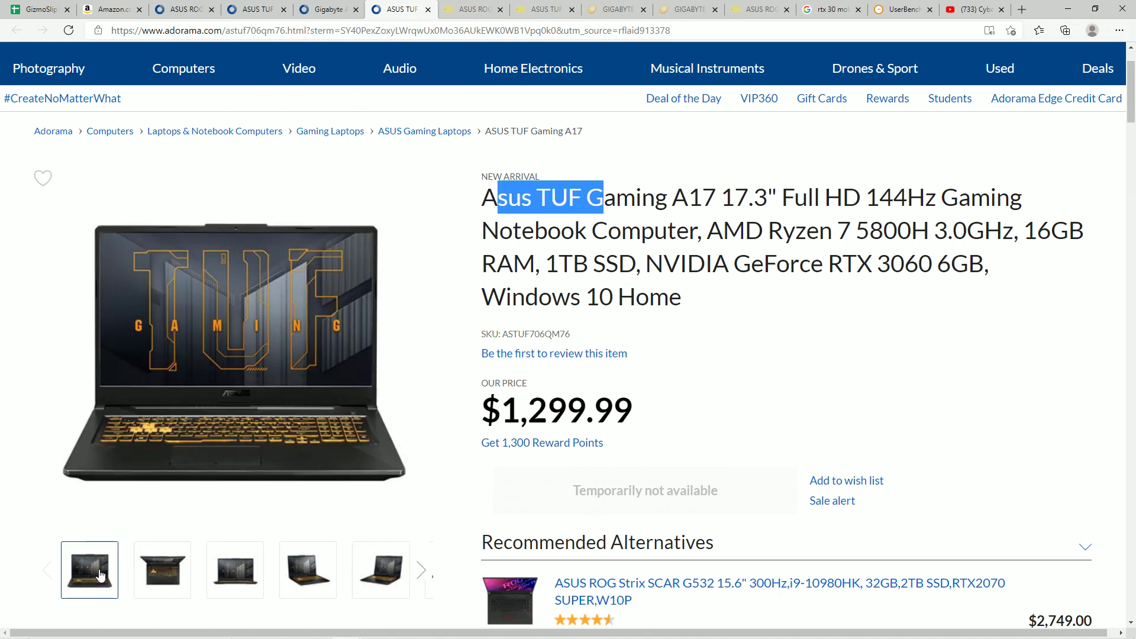
left_click(162, 571)
left_click(381, 571)
left_click(421, 569)
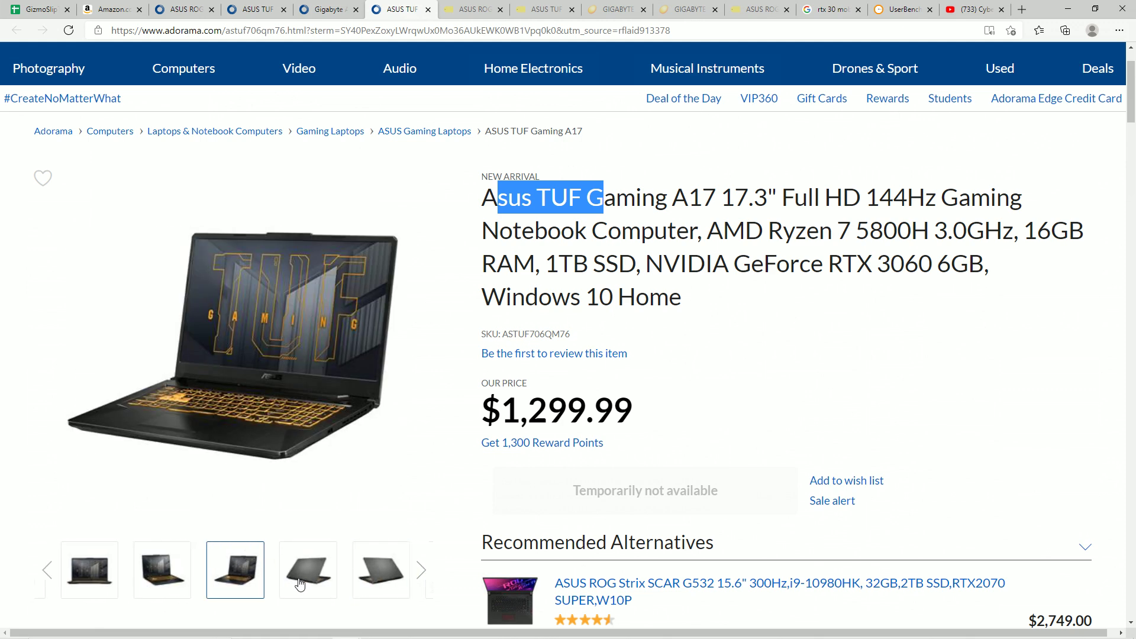
left_click(371, 572)
left_click(320, 576)
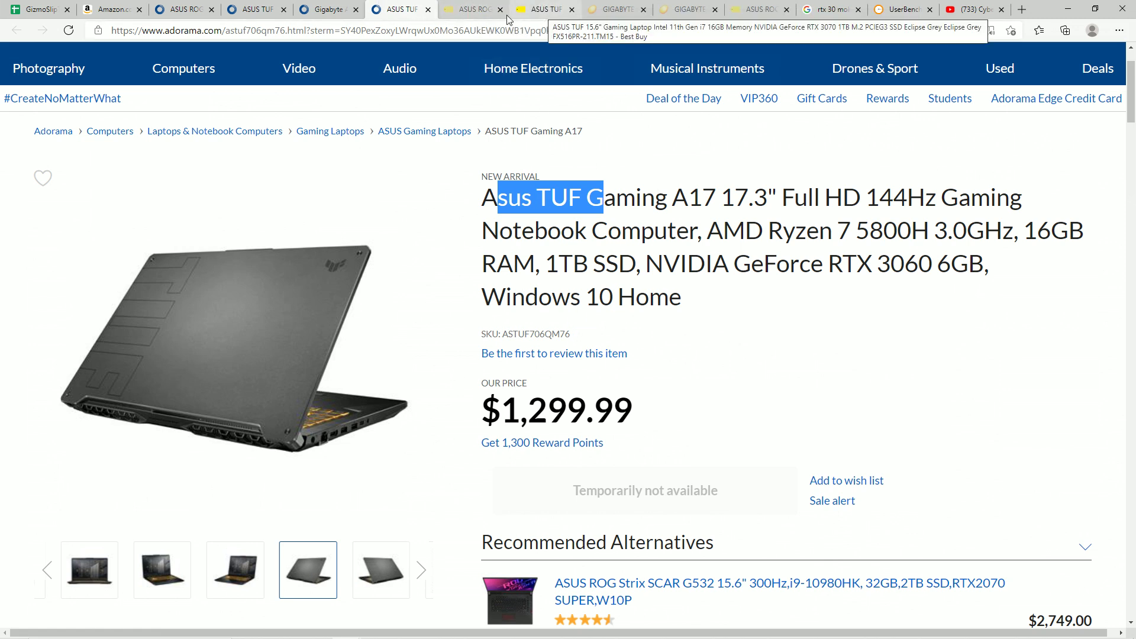
left_click_drag(796, 230, 984, 231)
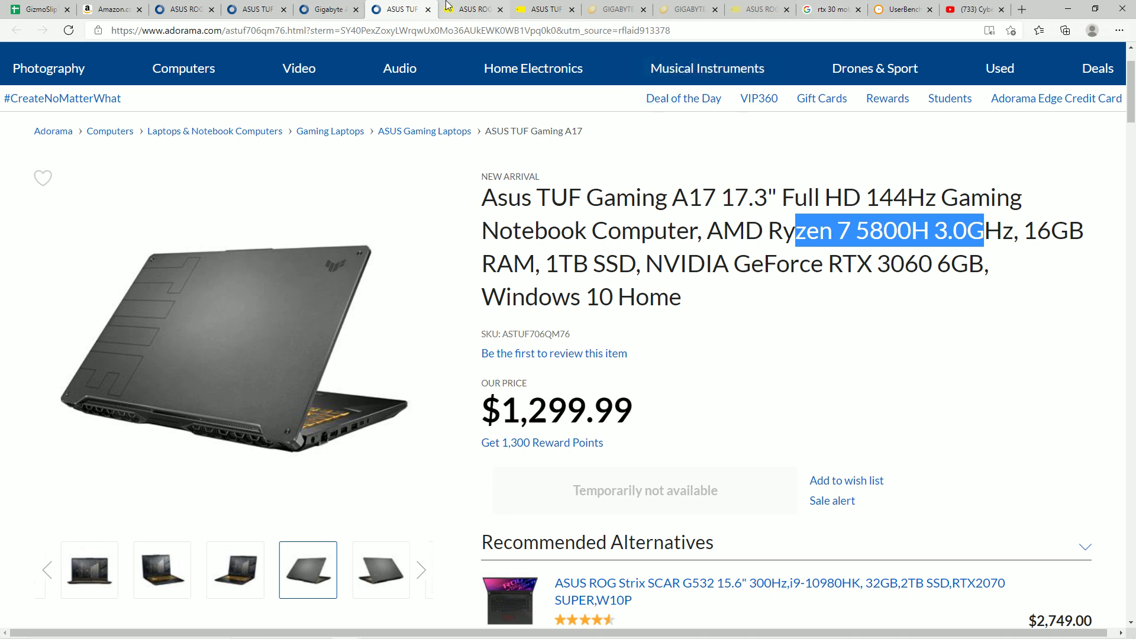
left_click(622, 10)
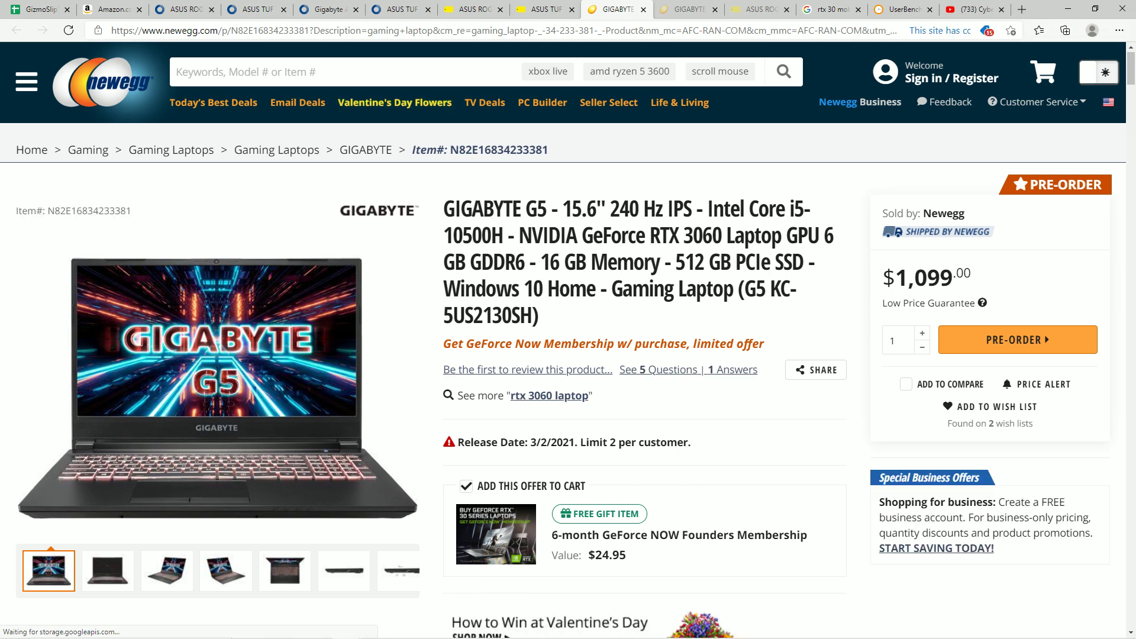
left_click_drag(673, 251, 507, 237)
left_click(471, 237)
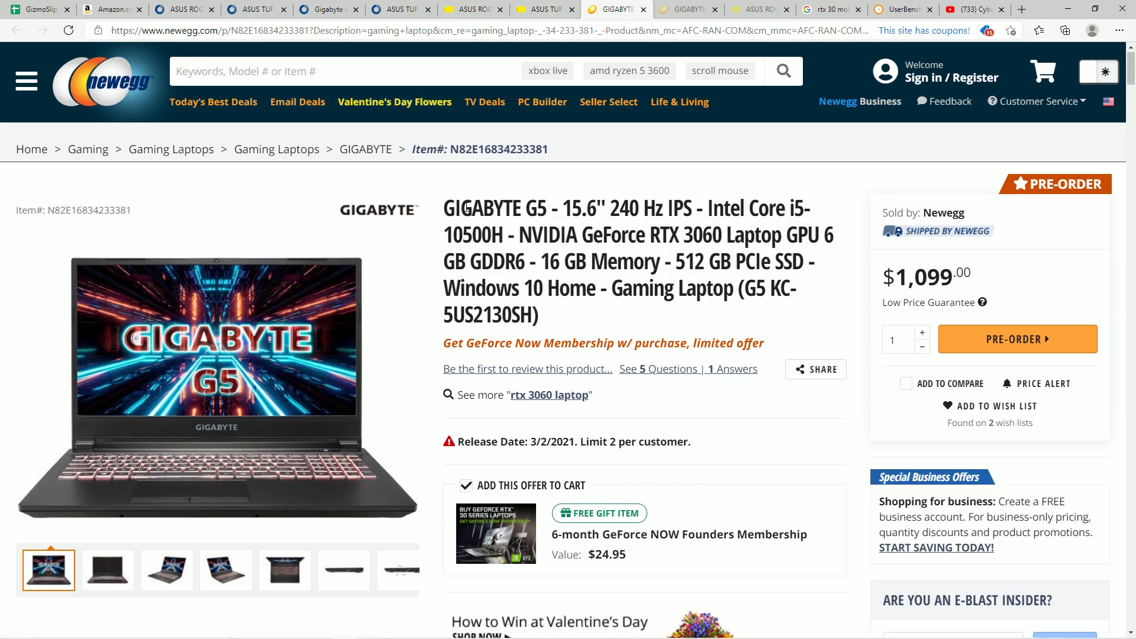
left_click_drag(562, 208, 603, 207)
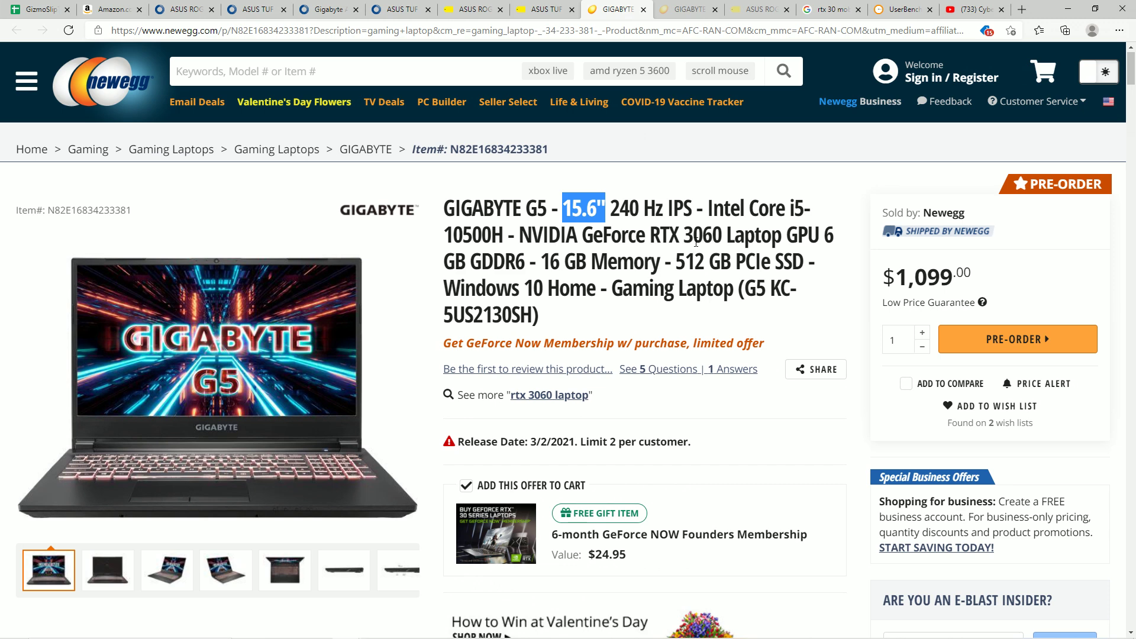
left_click(687, 6)
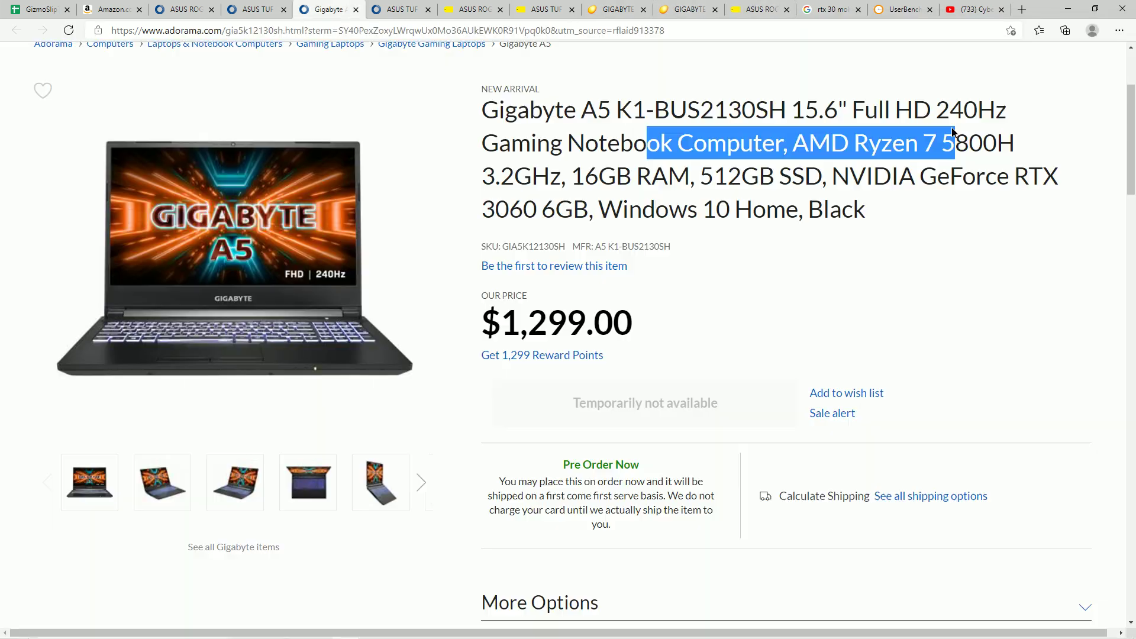
left_click_drag(952, 131, 1016, 143)
left_click_drag(495, 175, 555, 210)
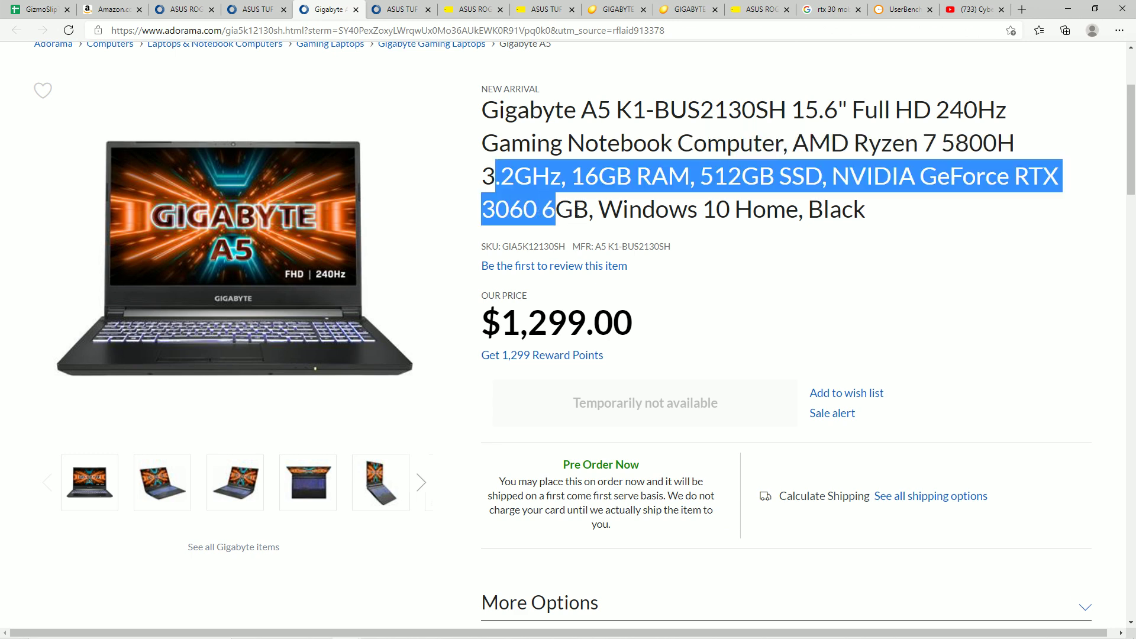
scroll(456, 364, "up", 2)
left_click_drag(503, 409, 667, 418)
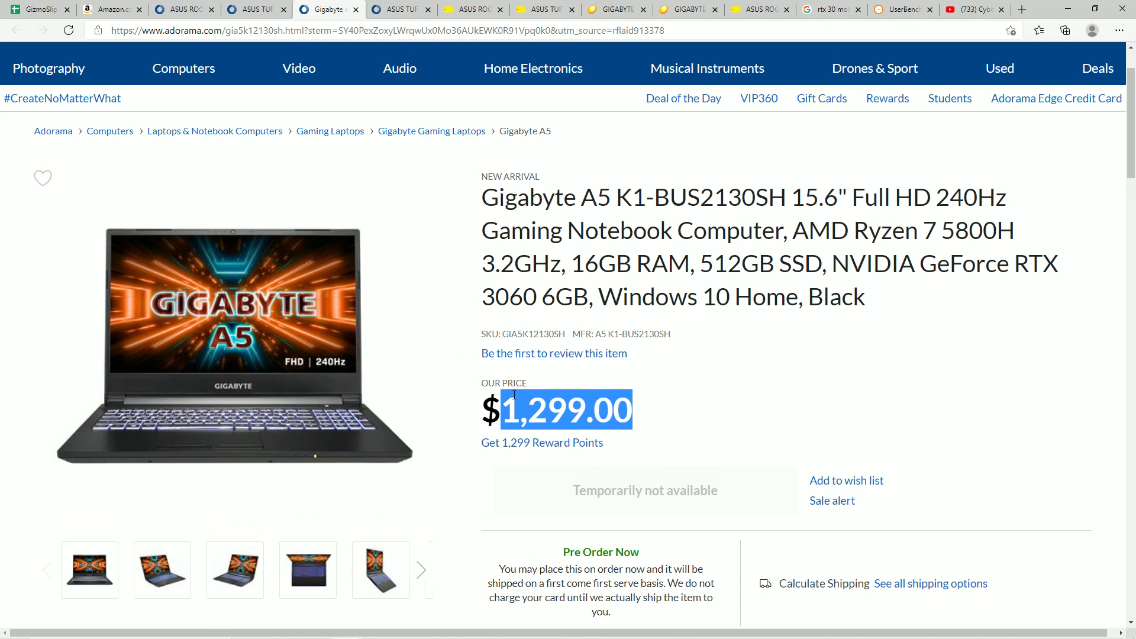
left_click_drag(702, 263, 822, 267)
left_click(706, 265)
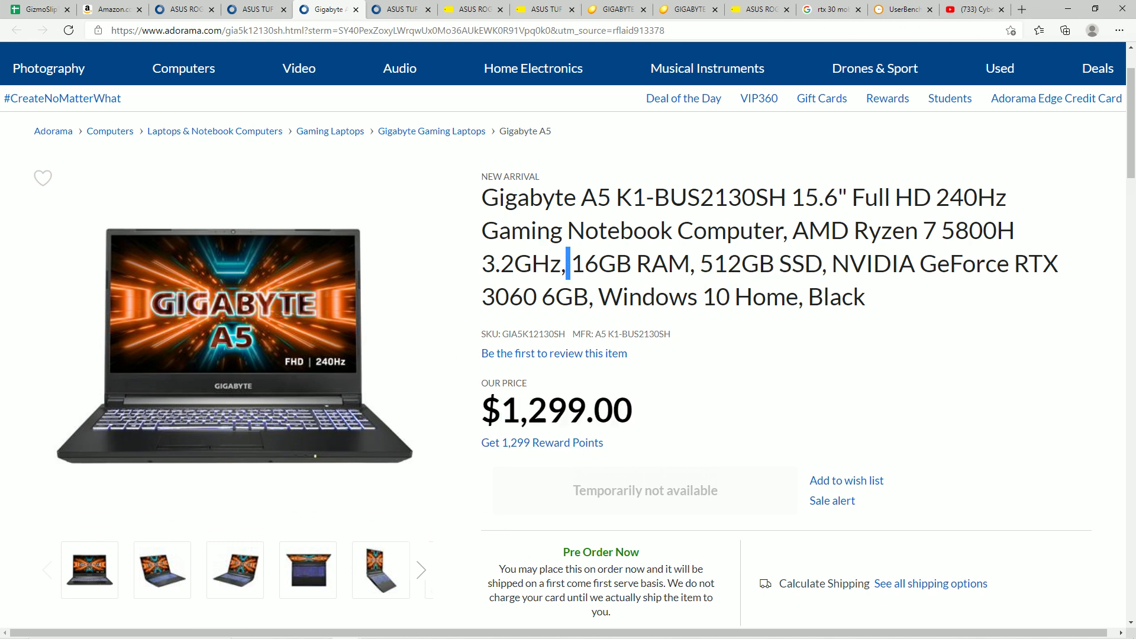
left_click_drag(567, 263, 733, 284)
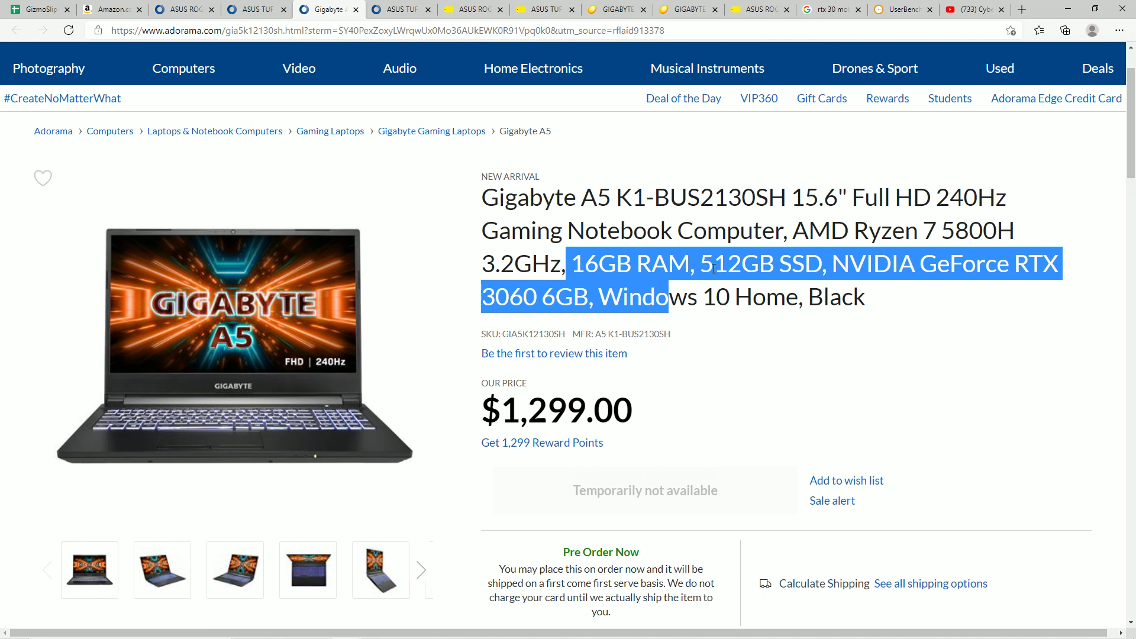
left_click(750, 265)
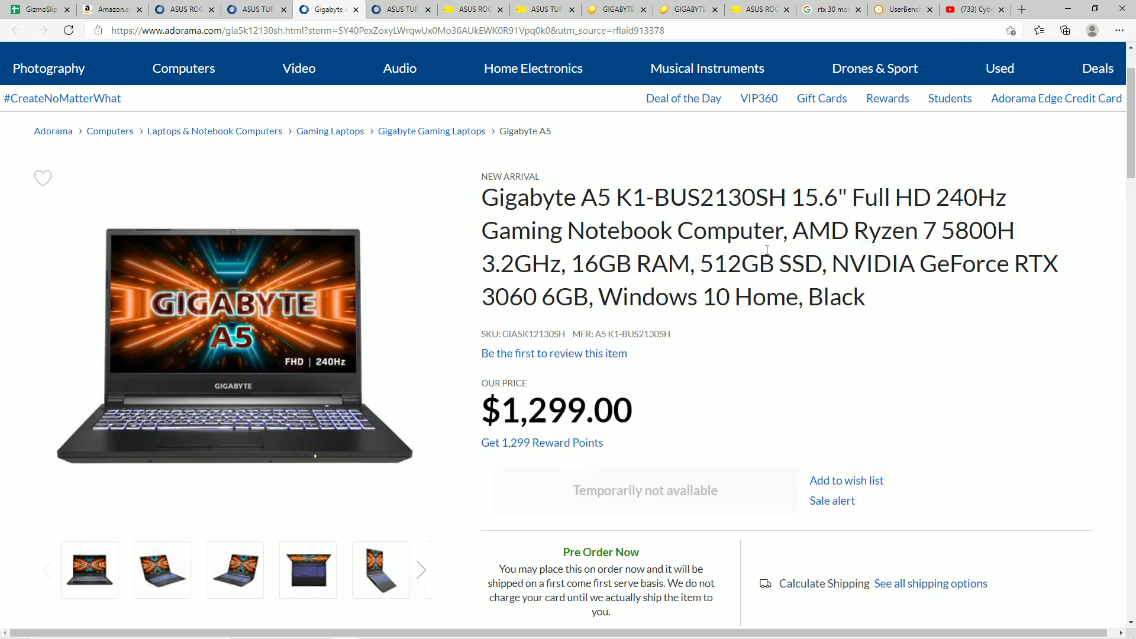
double_click(514, 414)
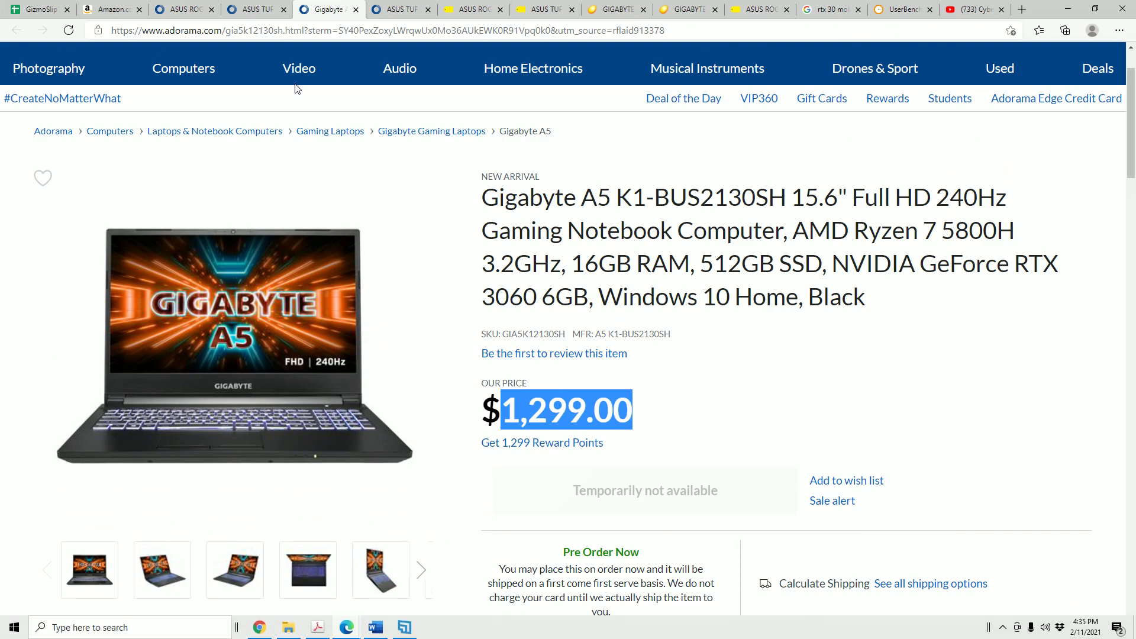
Step: Scroll to the Gigabyte rows and highlight the A5 RTX 3070 row at $1,599.00
left_click(38, 9)
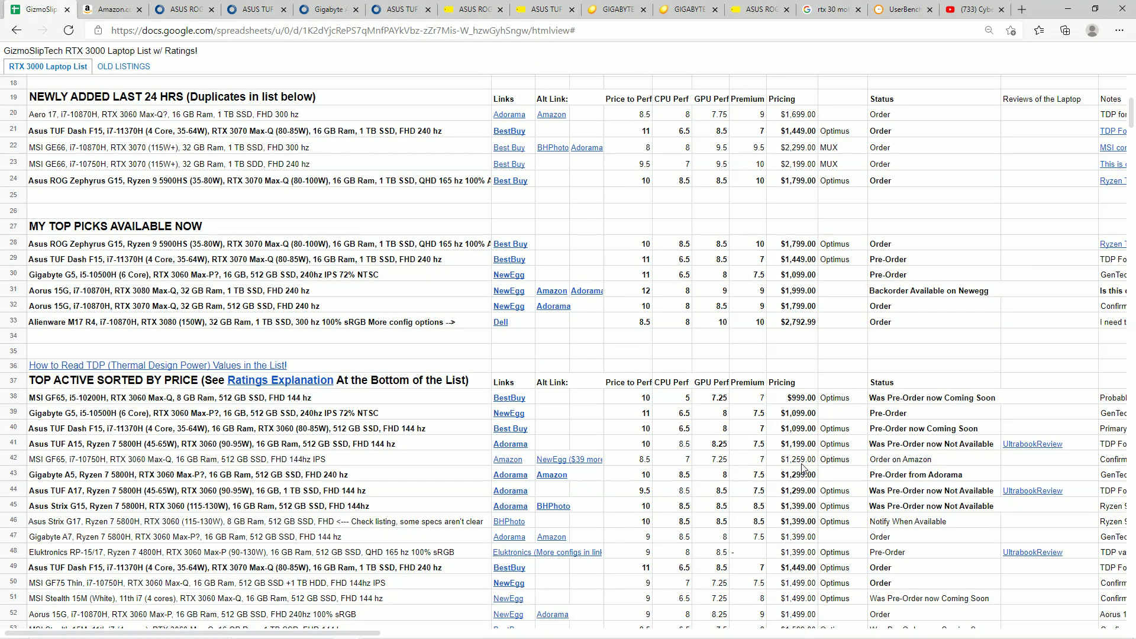
scroll(805, 467, "down", 1)
left_click_drag(801, 345, 773, 585)
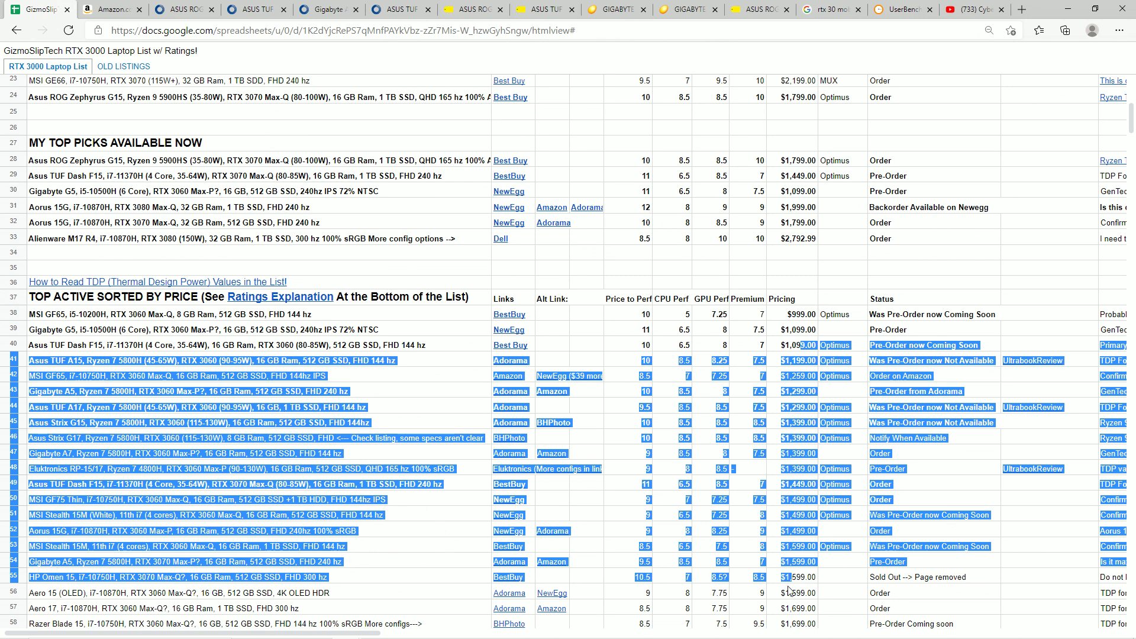
left_click_drag(813, 584, 35, 553)
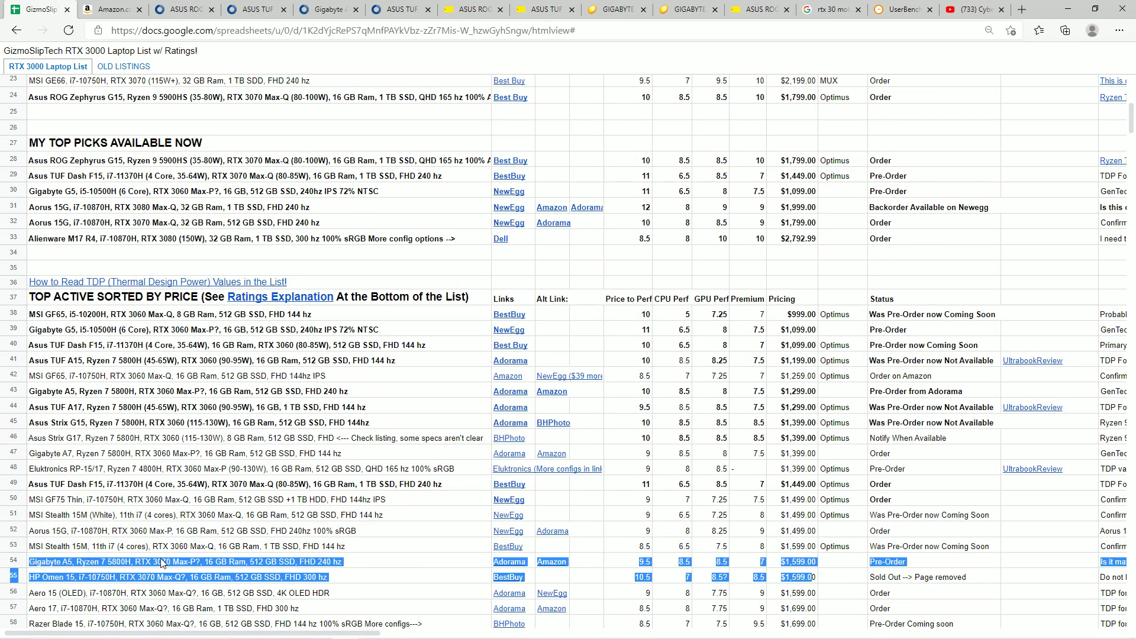
left_click_drag(180, 562, 187, 566)
left_click_drag(912, 562, 15, 562)
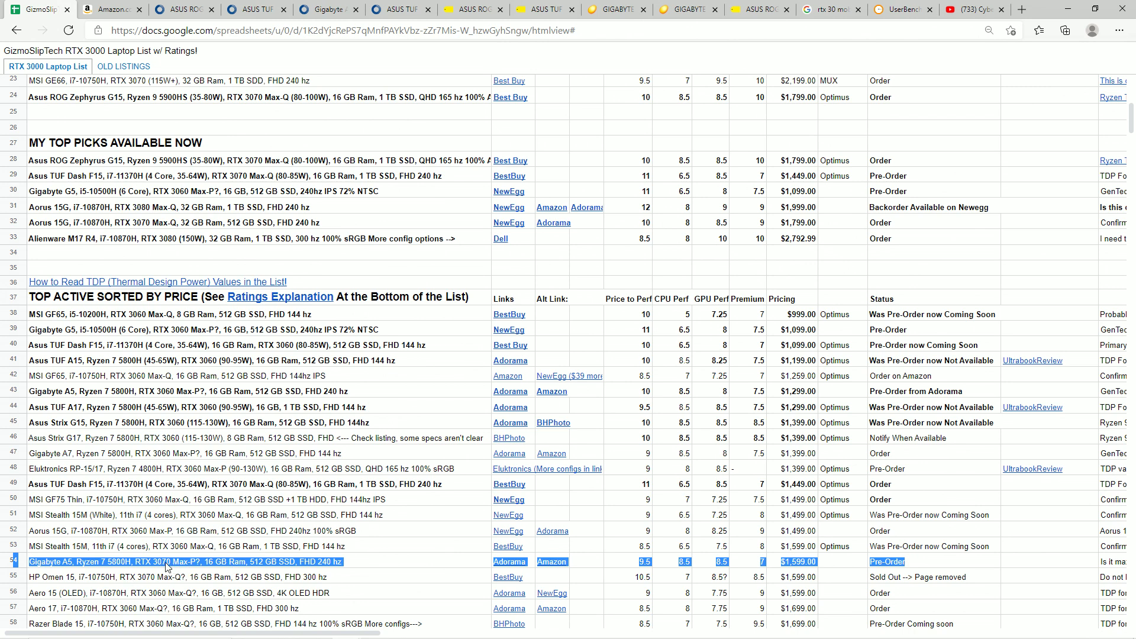
Step: Highlight the Gigabyte A7 row and its $1,399.00 price
left_click(85, 497)
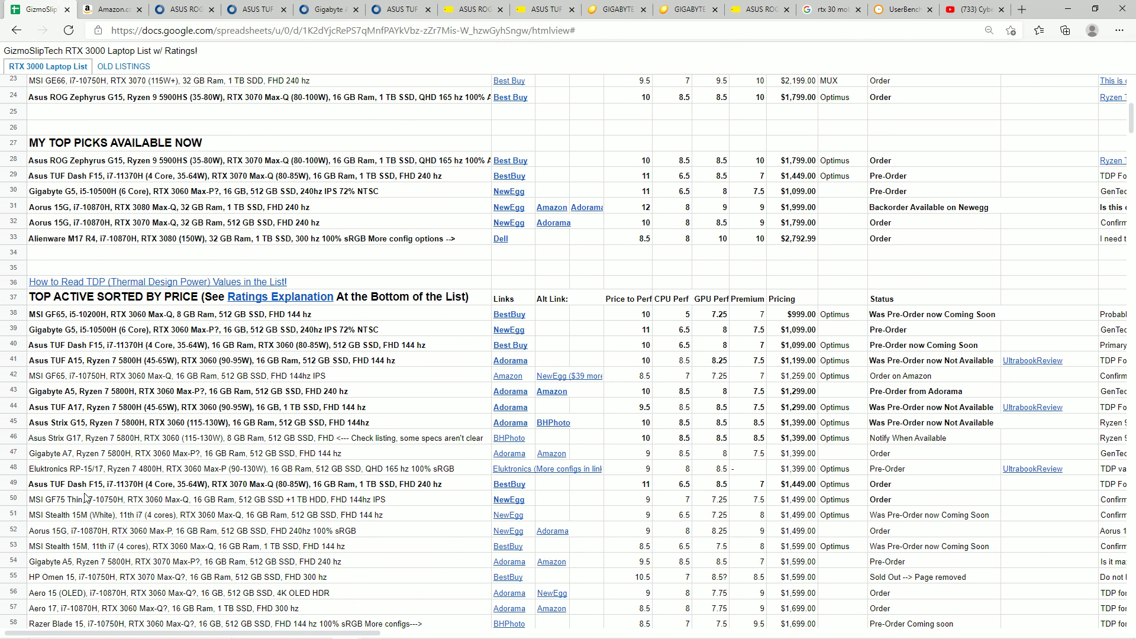
left_click_drag(37, 460, 890, 455)
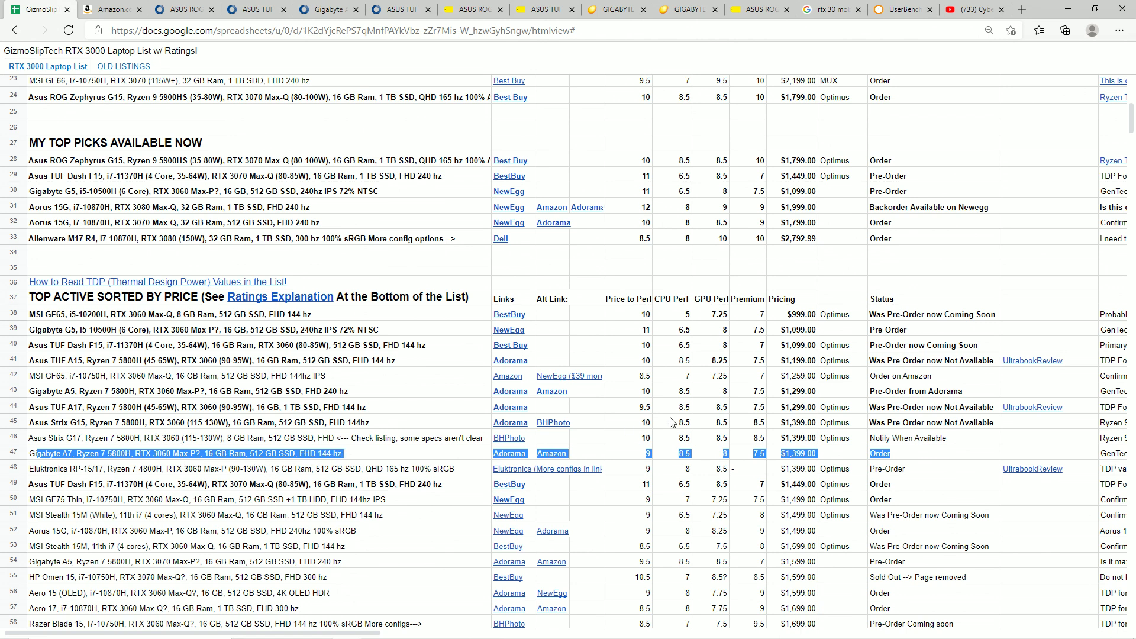
left_click(783, 453)
left_click_drag(797, 455, 781, 453)
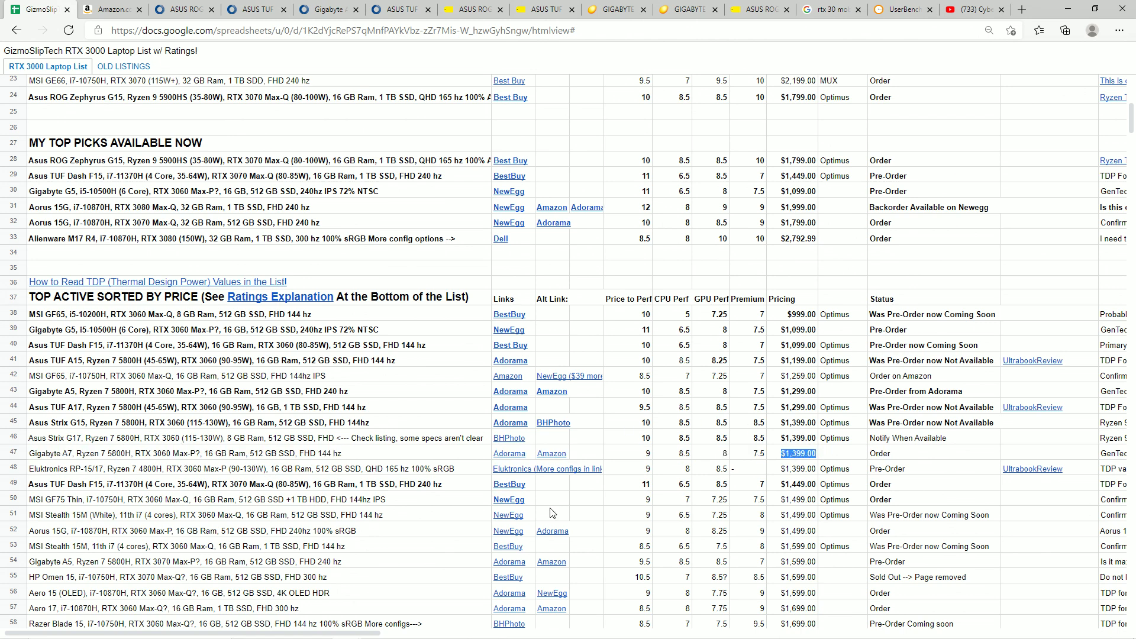
scroll(406, 531, "up", 3)
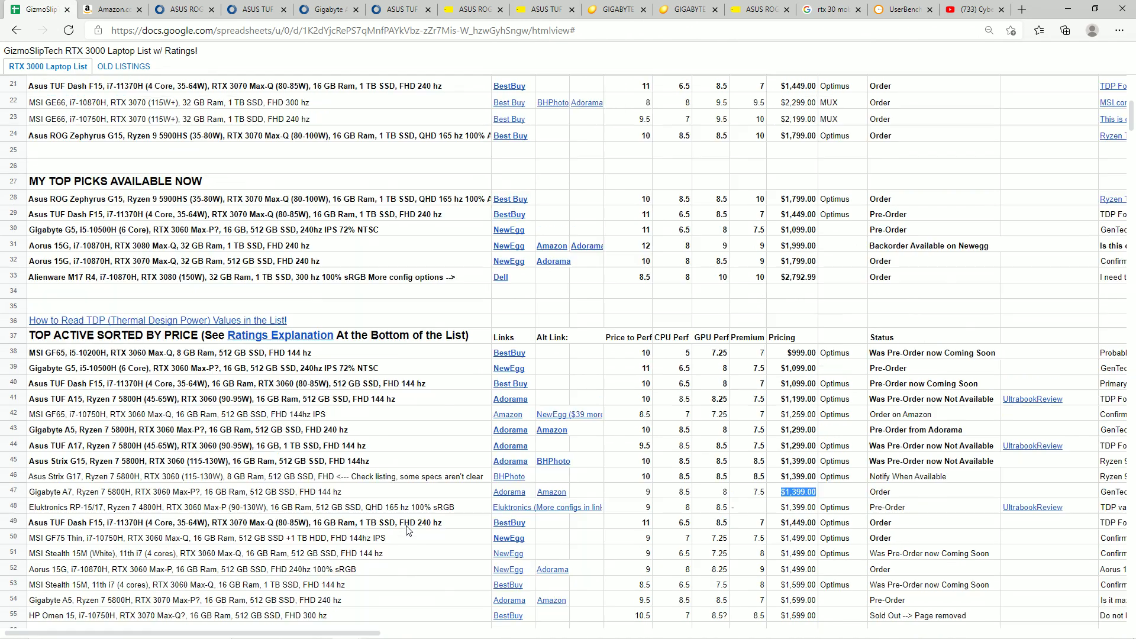
scroll(456, 537, "down", 3)
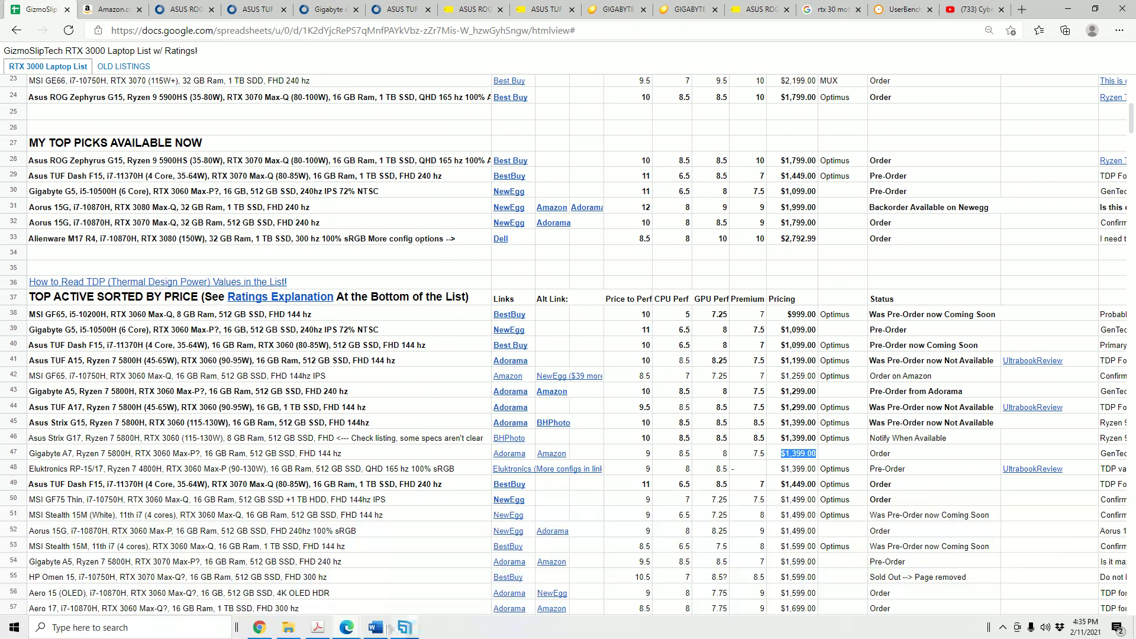
left_click(375, 630)
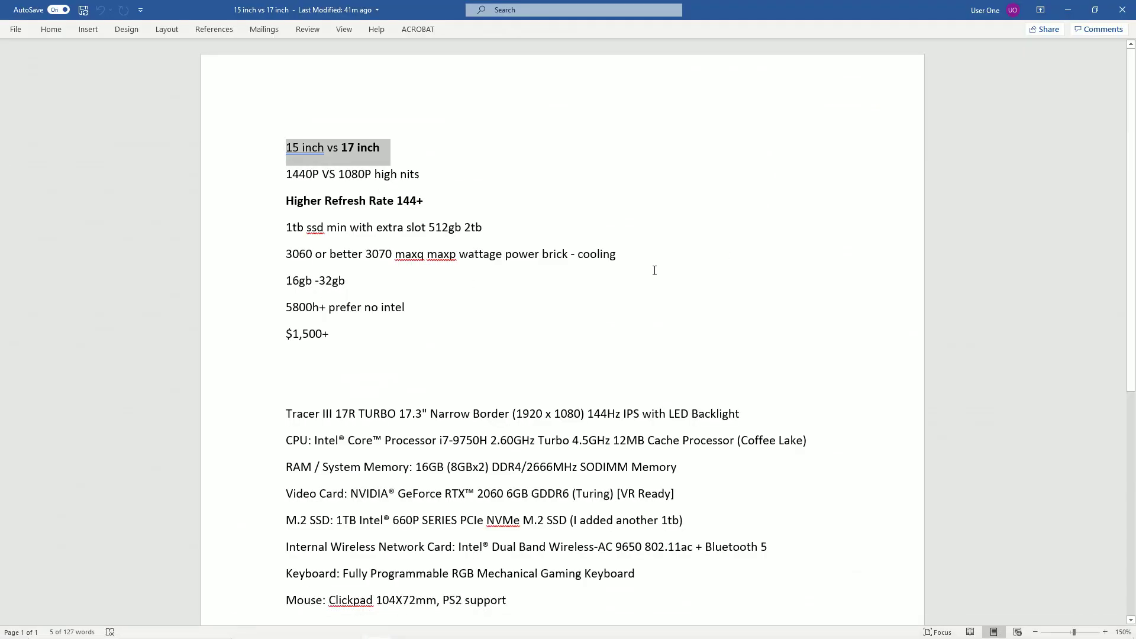
Step: Highlight the 15 inch vs 17 inch and 1440P VS 1080P lines in the notes
key("Right")
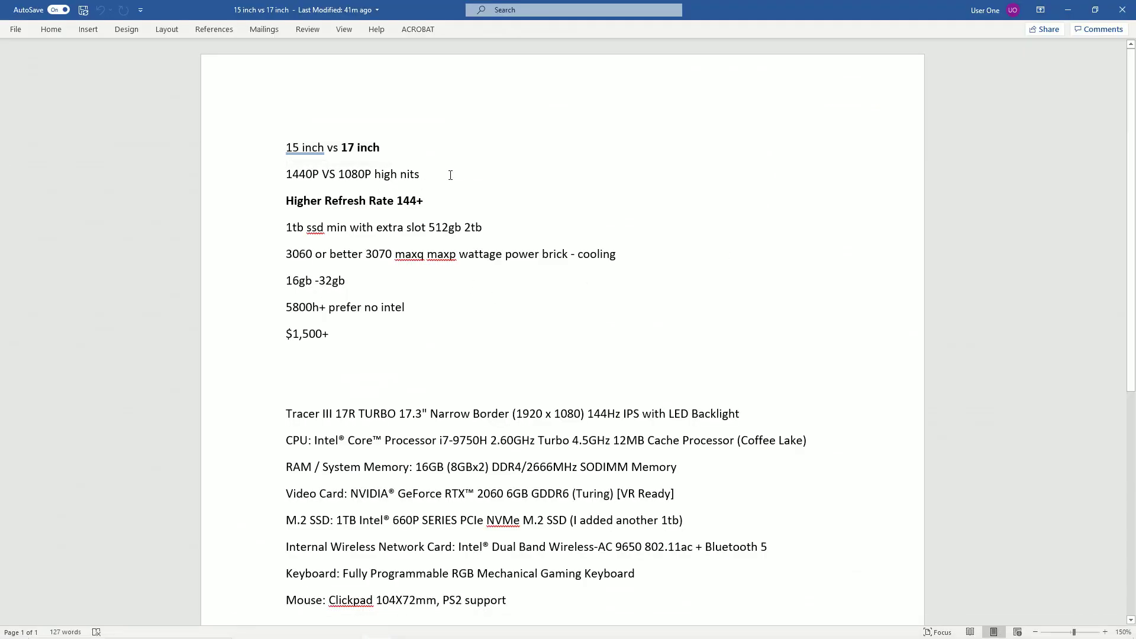
triple_click(293, 178)
left_click_drag(286, 176, 318, 175)
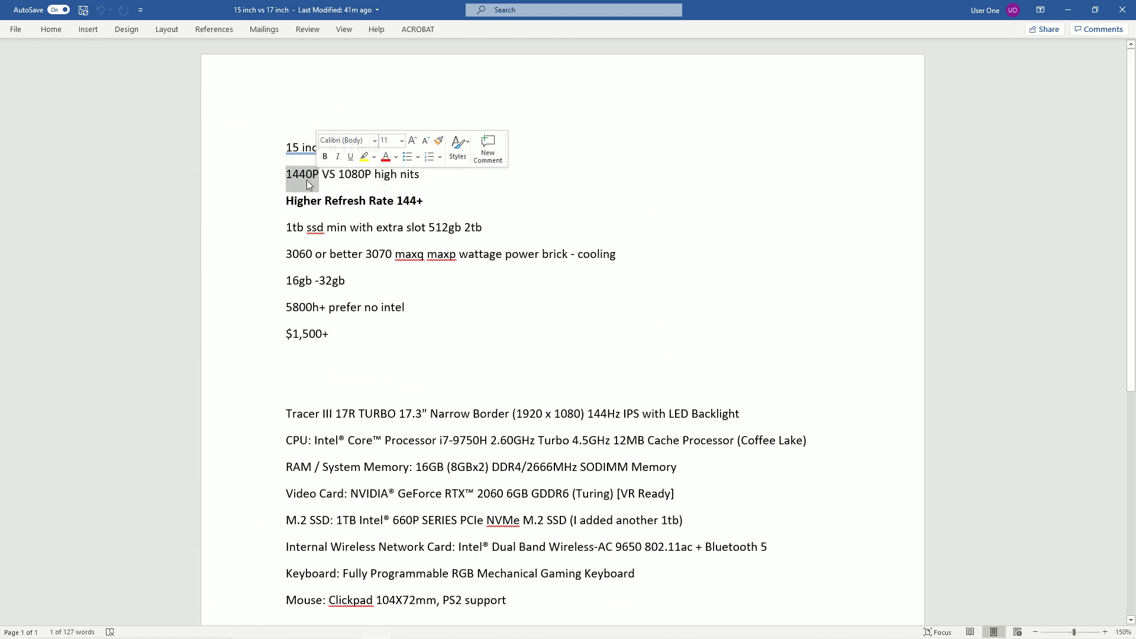
left_click_drag(292, 177, 313, 177)
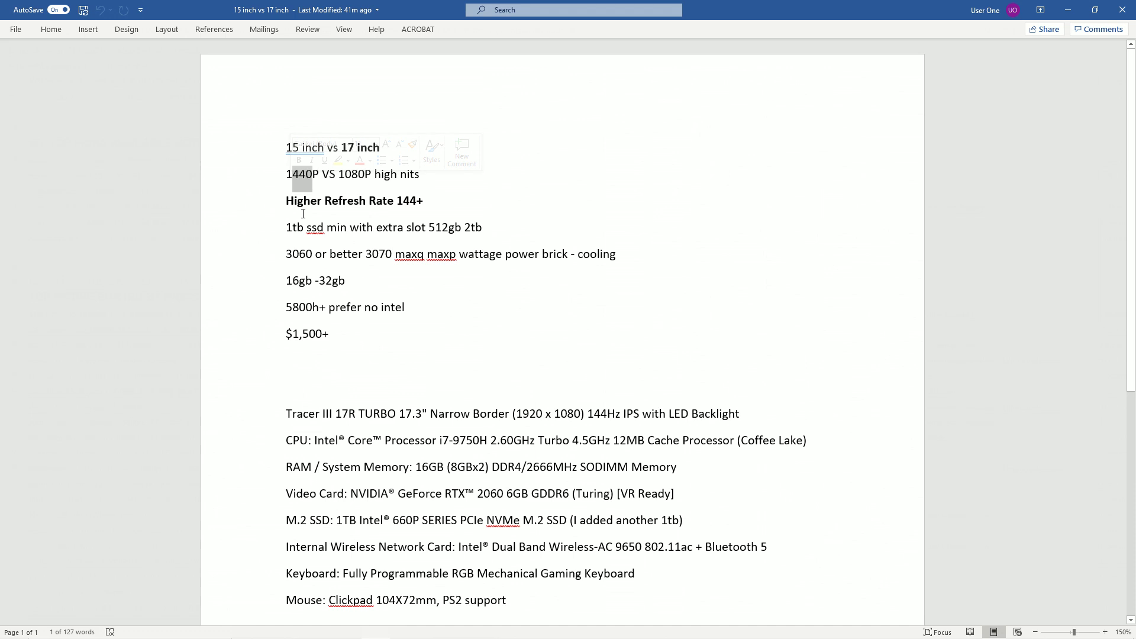
double_click(289, 181)
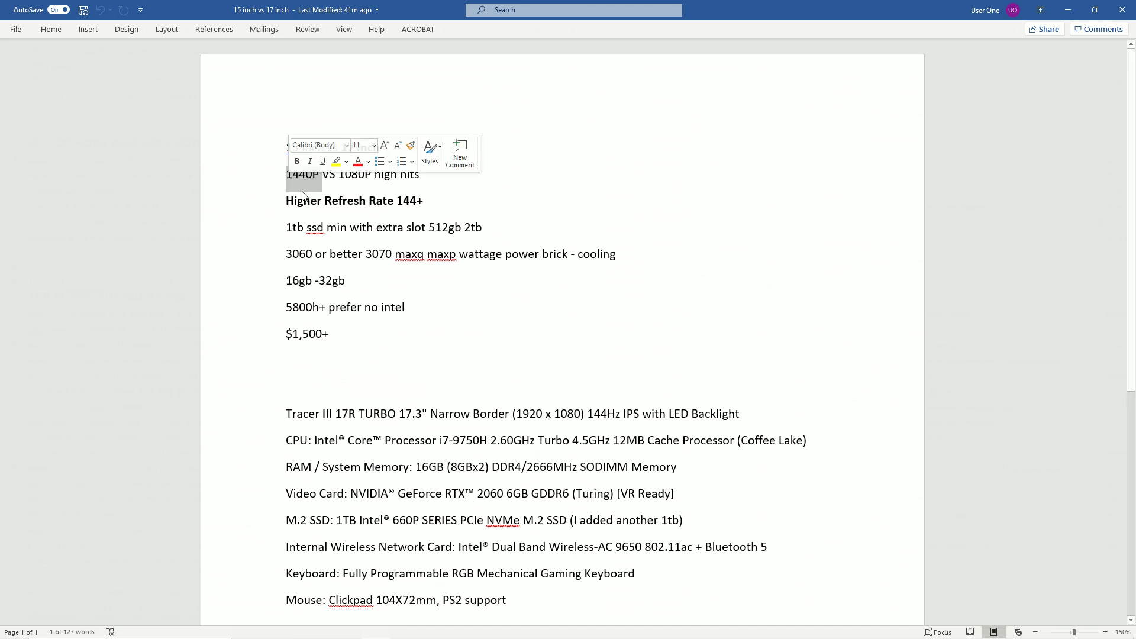
left_click_drag(287, 147, 379, 147)
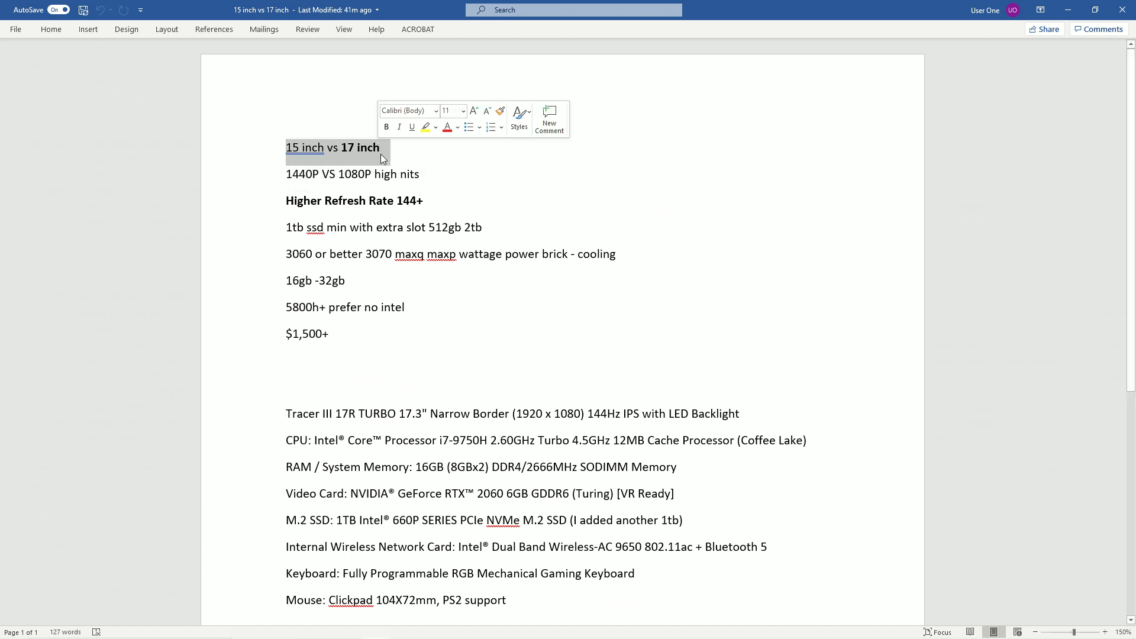
left_click_drag(287, 181, 373, 178)
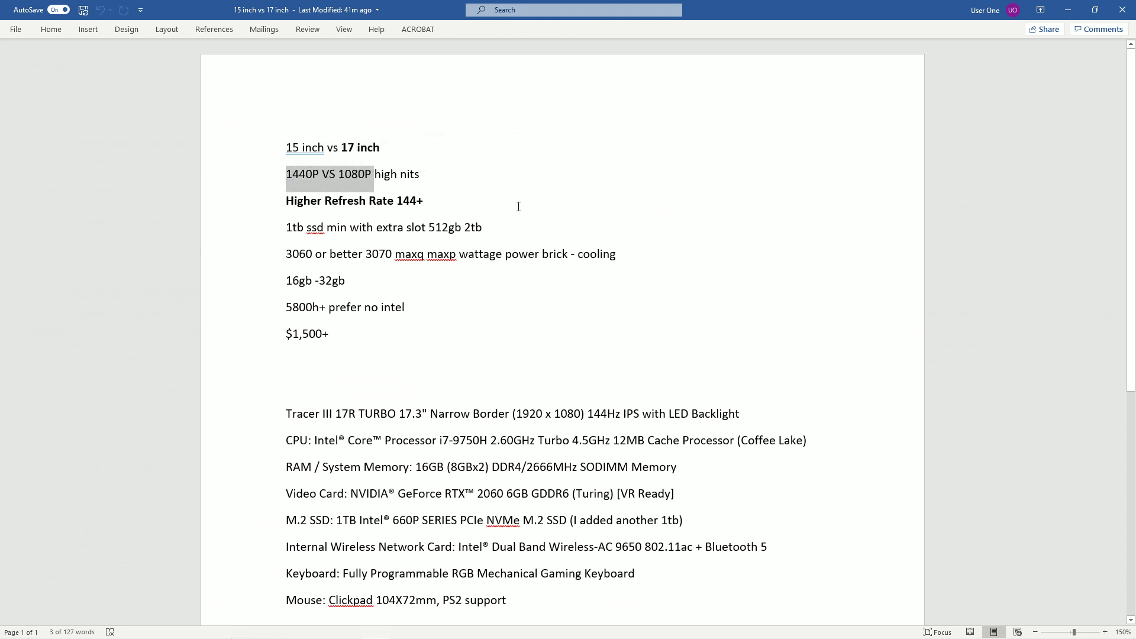
Step: Add the 240hz and 300hz refresh targets after 'high nits' on the resolution line
left_click(460, 175)
type("50")
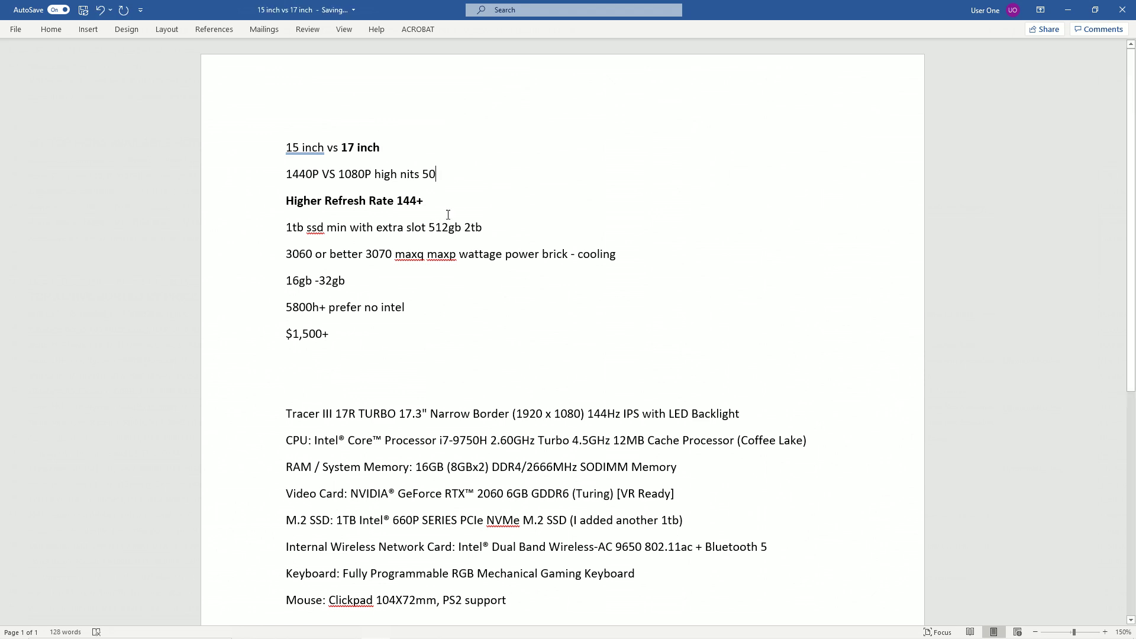
type(" 240")
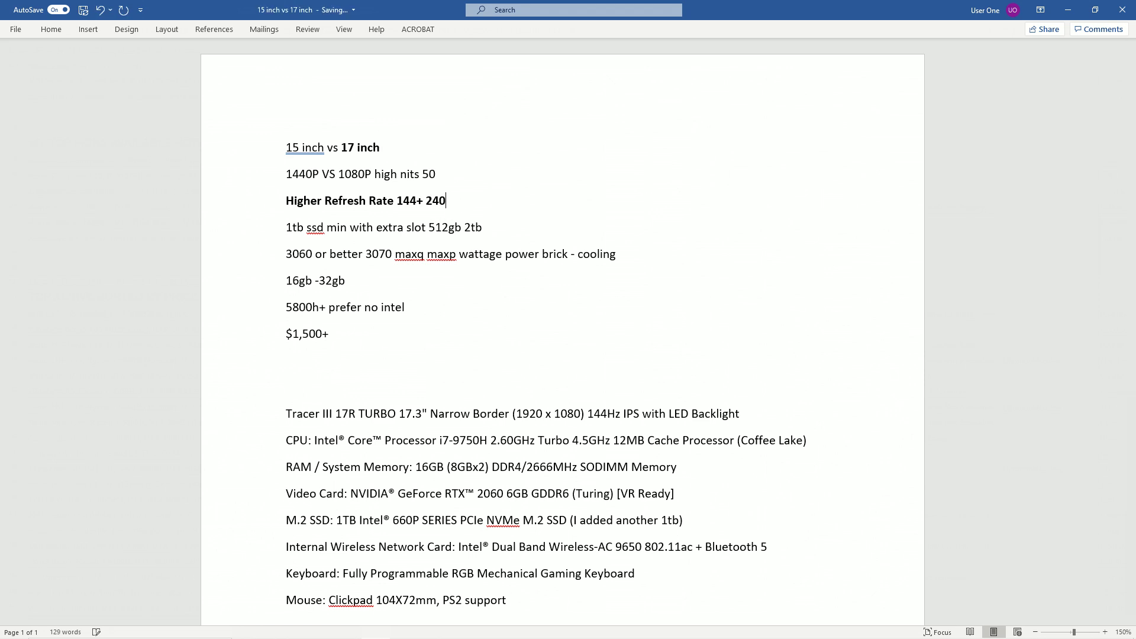
type("hz 300hz")
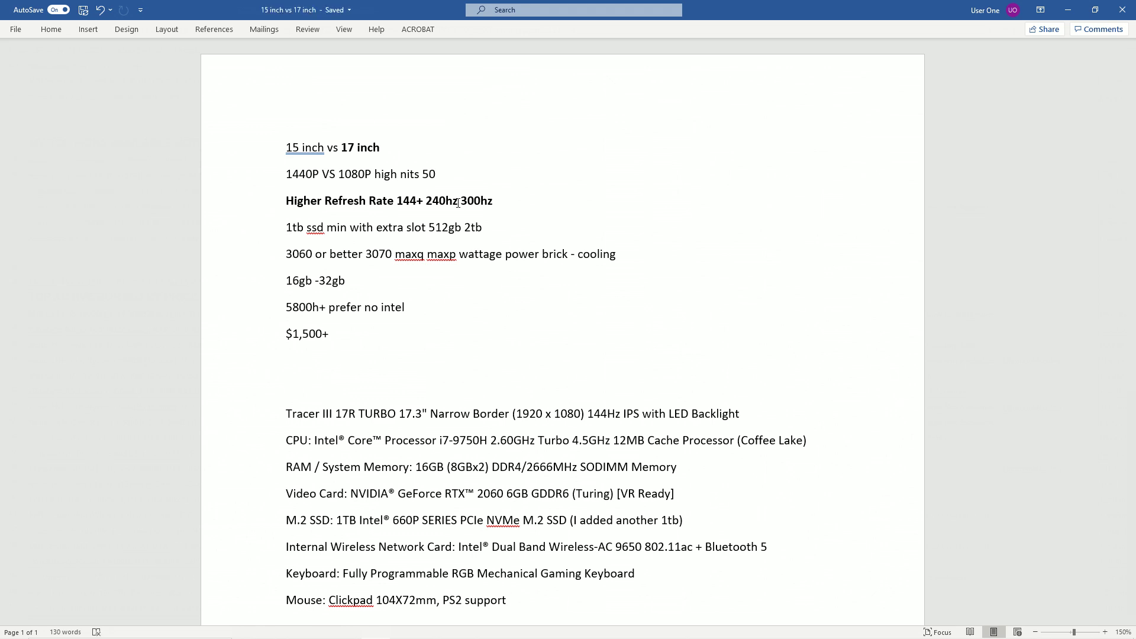
mouse_move(426, 200)
left_mouse_down()
mouse_move(473, 227)
mouse_move(437, 212)
left_mouse_up()
double_click(355, 174)
left_click_drag(373, 174, 286, 174)
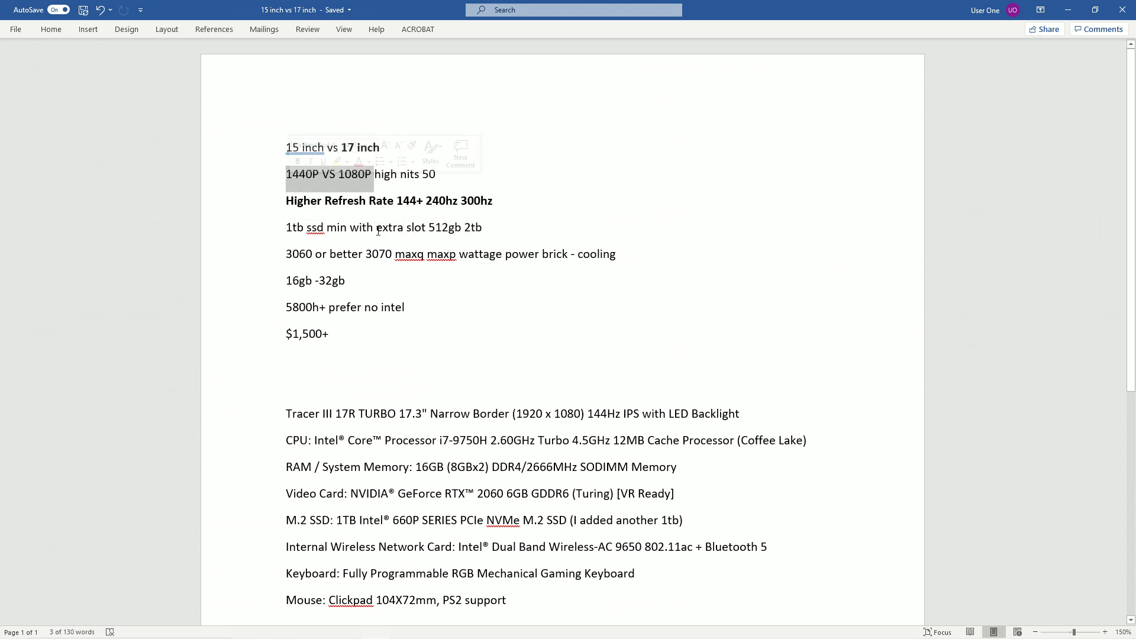
left_click(291, 181)
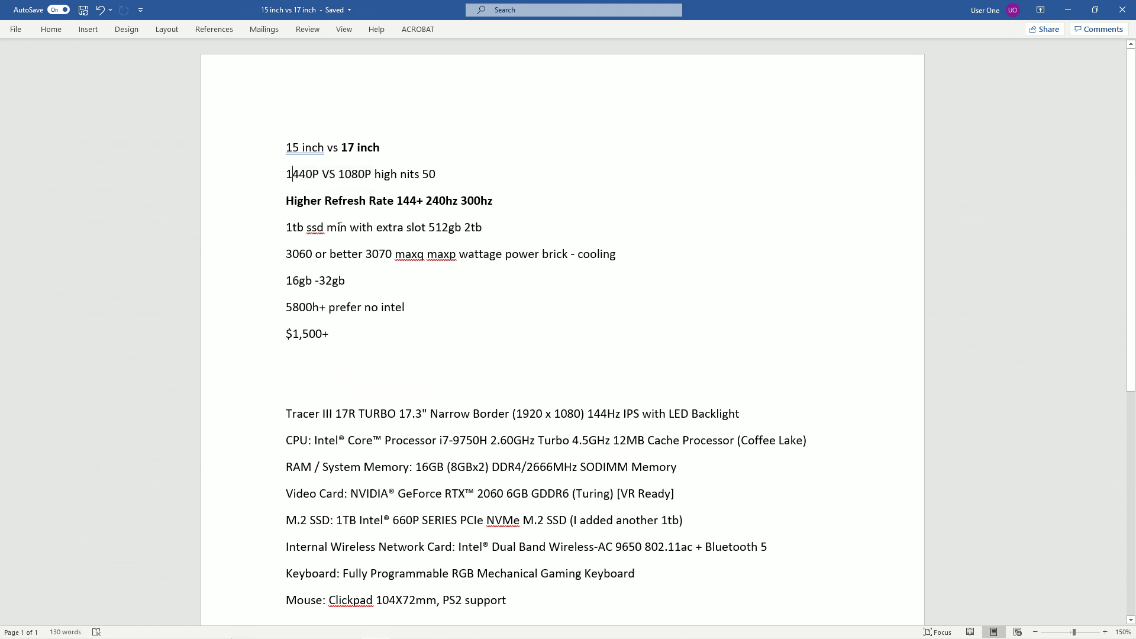
Step: Mark the 5800h+ prefer-no-Intel line and the 3060 and 3070 GPU words
left_click_drag(404, 307, 286, 307)
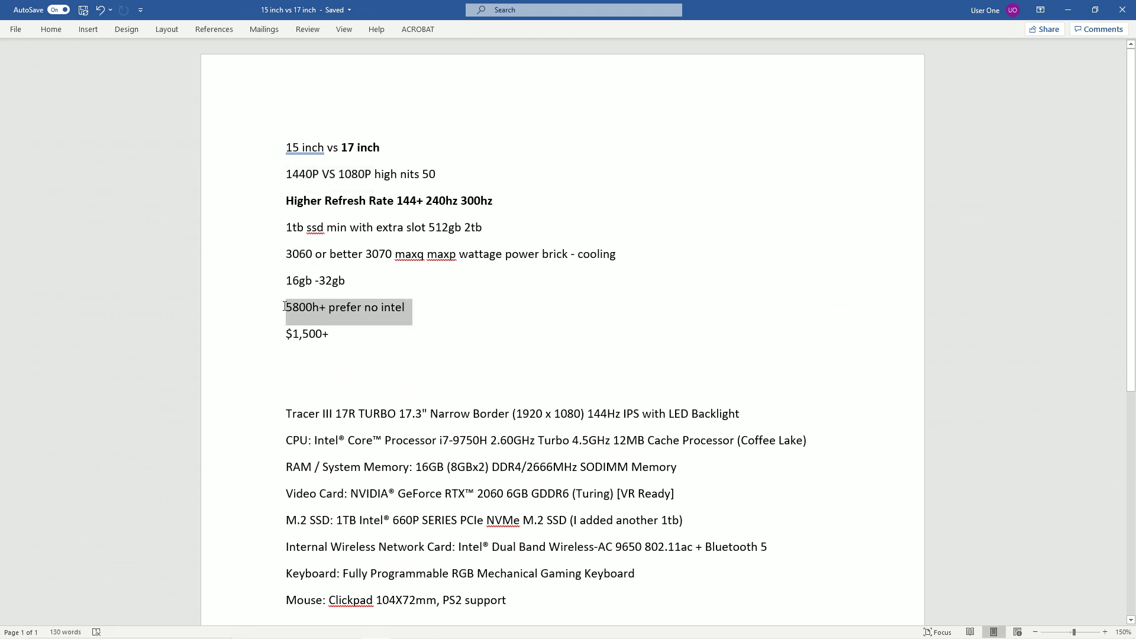
left_click(289, 306)
double_click(289, 307)
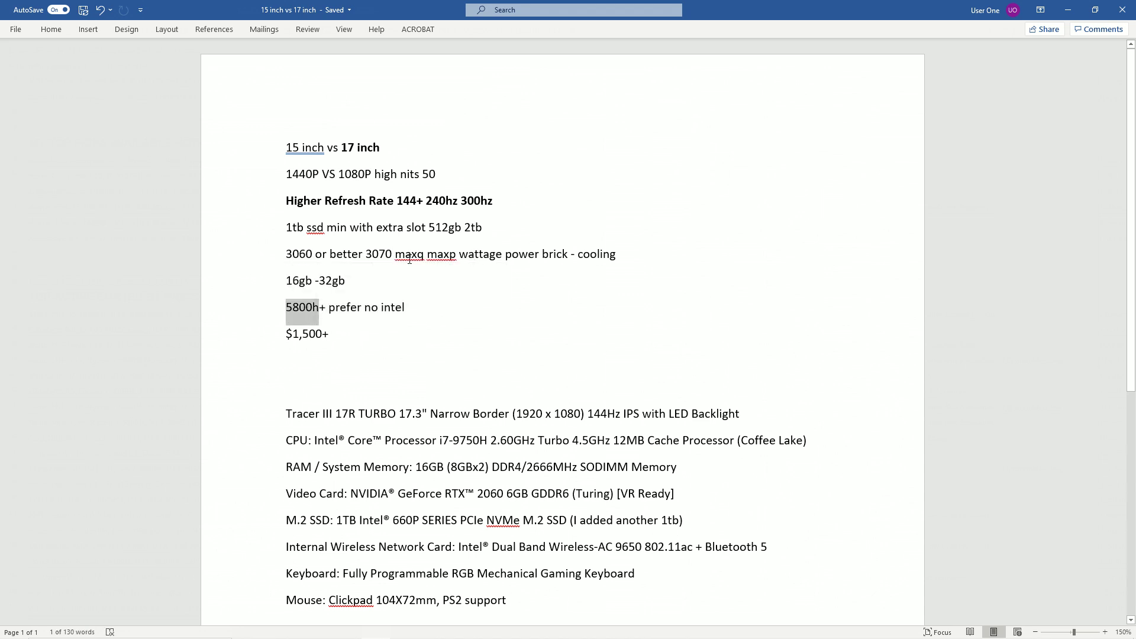
double_click(379, 254)
double_click(281, 254)
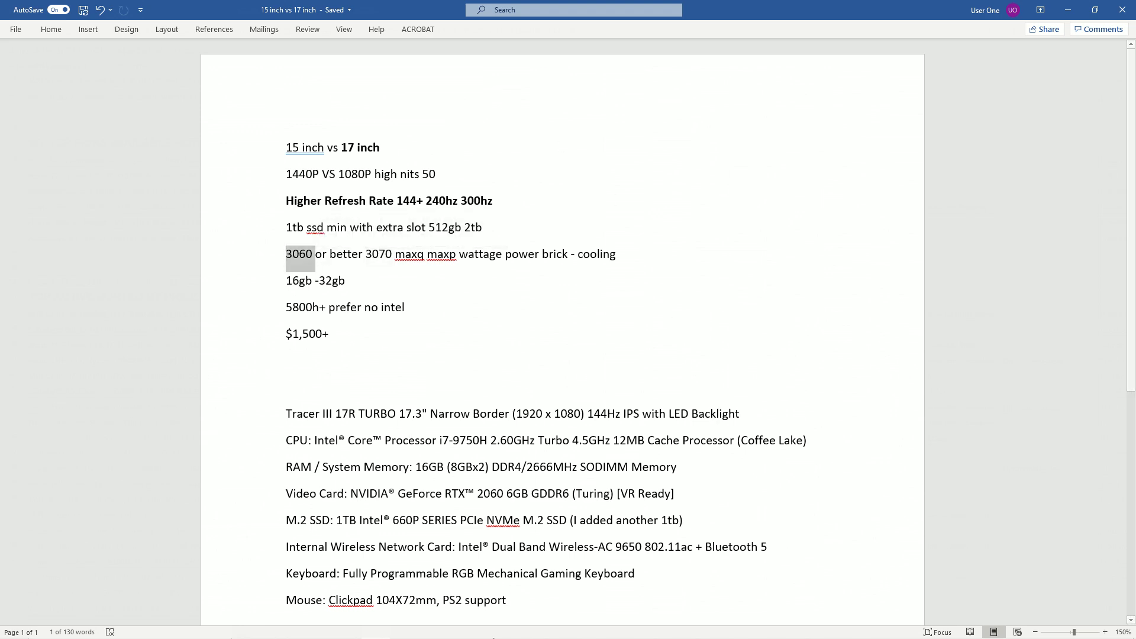
left_click(352, 627)
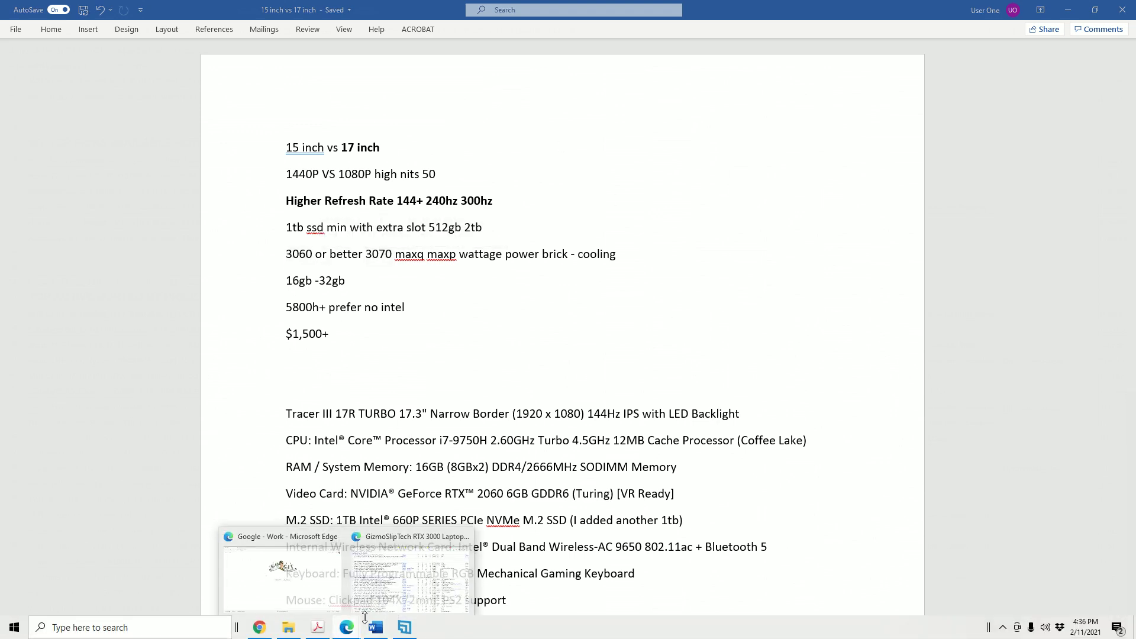
Step: Open Best Buy's ASUS ROG Zephyrus G15 RTX 3070 listing ($1,799.99) from the laptop list window
left_click(395, 582)
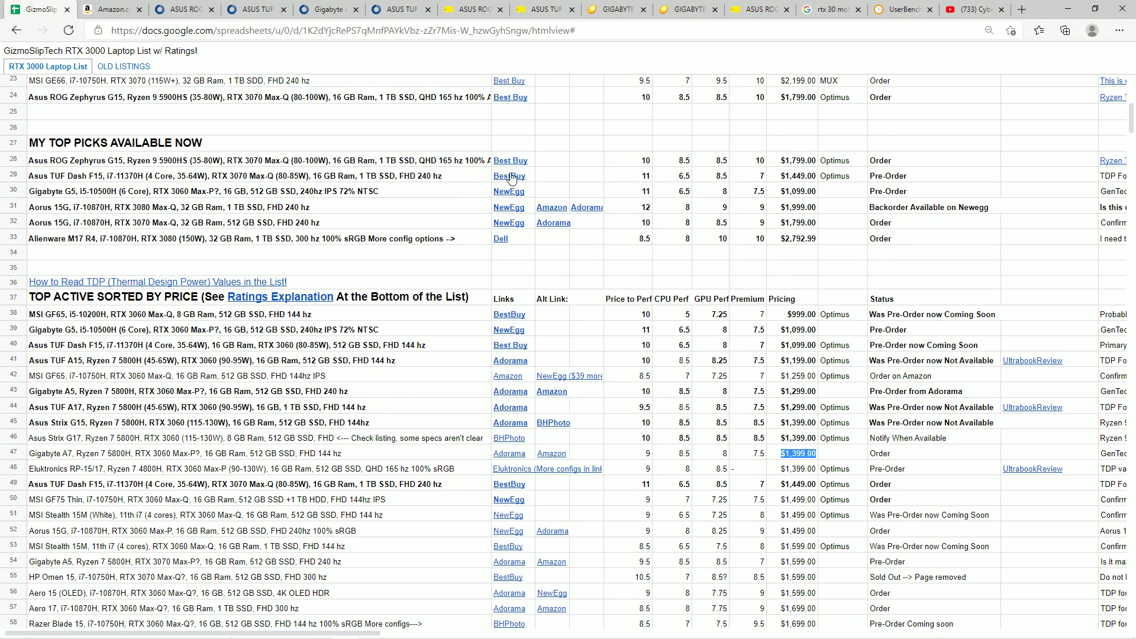
left_click(760, 9)
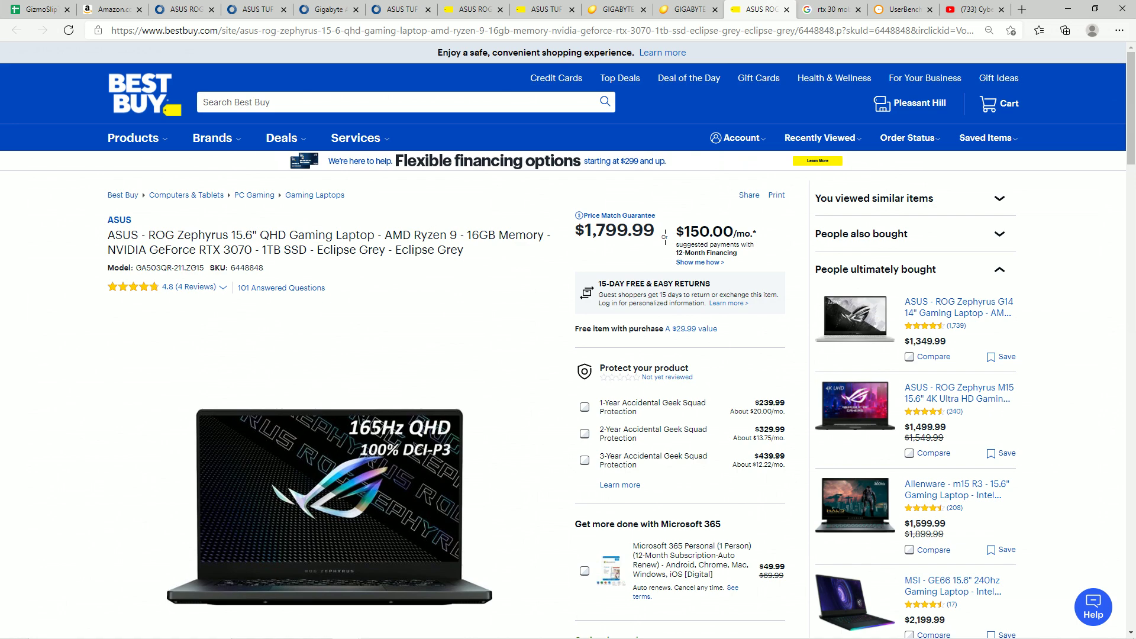
Step: Expand the Zephyrus specifications and select its R9-5900HS processor model number
left_click_drag(427, 235, 466, 235)
scroll(435, 409, "down", 5)
scroll(535, 433, "down", 11)
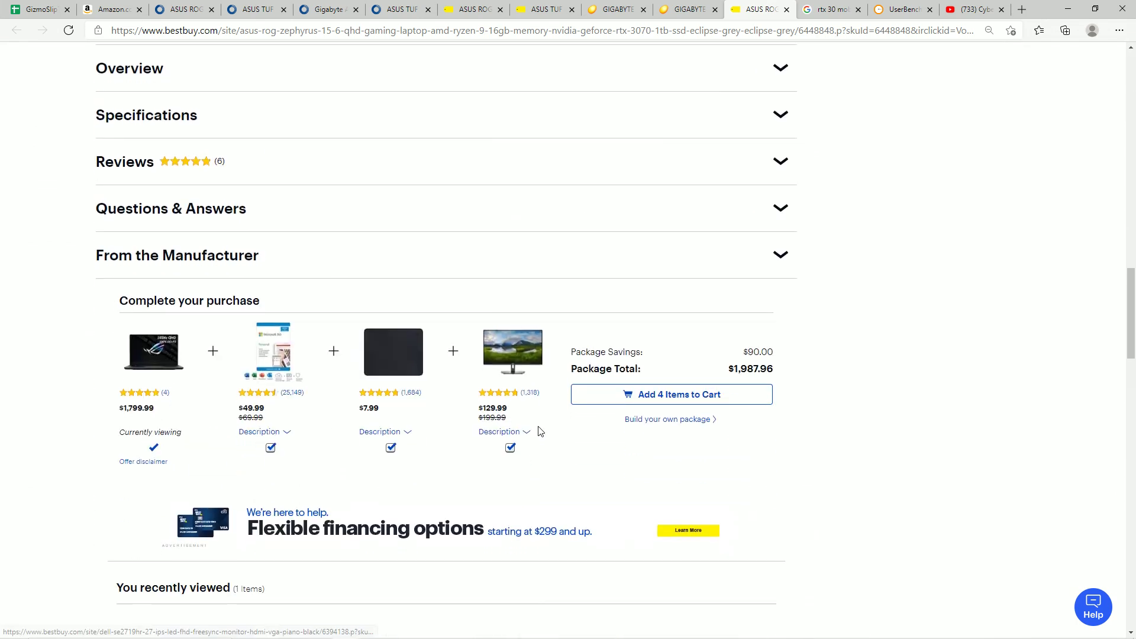
scroll(538, 433, "up", 6)
left_click(174, 506)
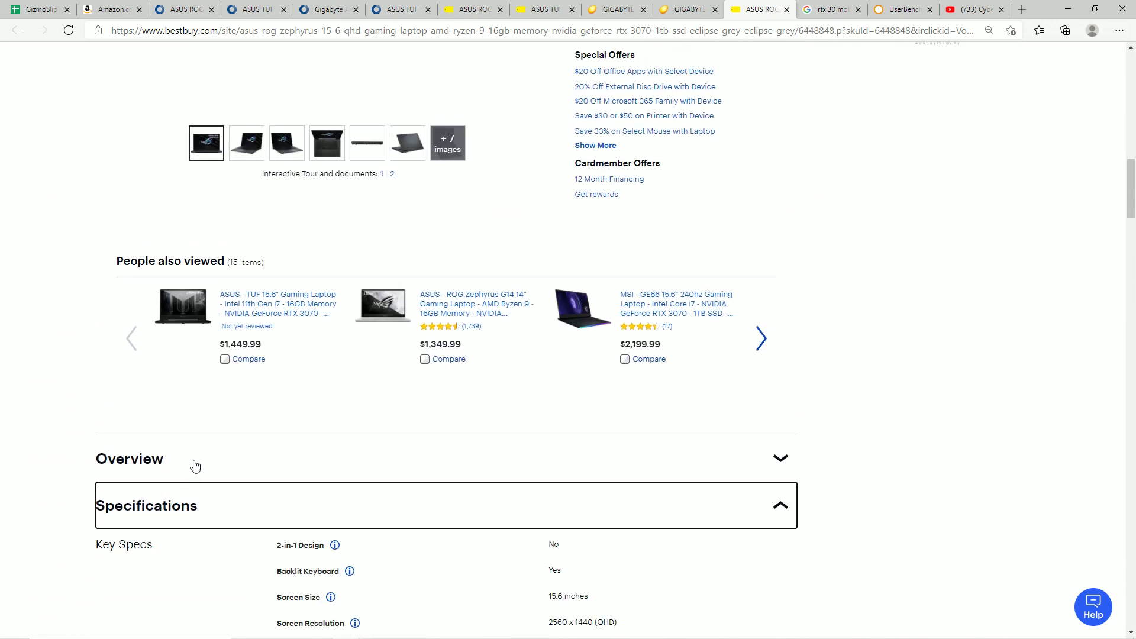
scroll(419, 495, "down", 11)
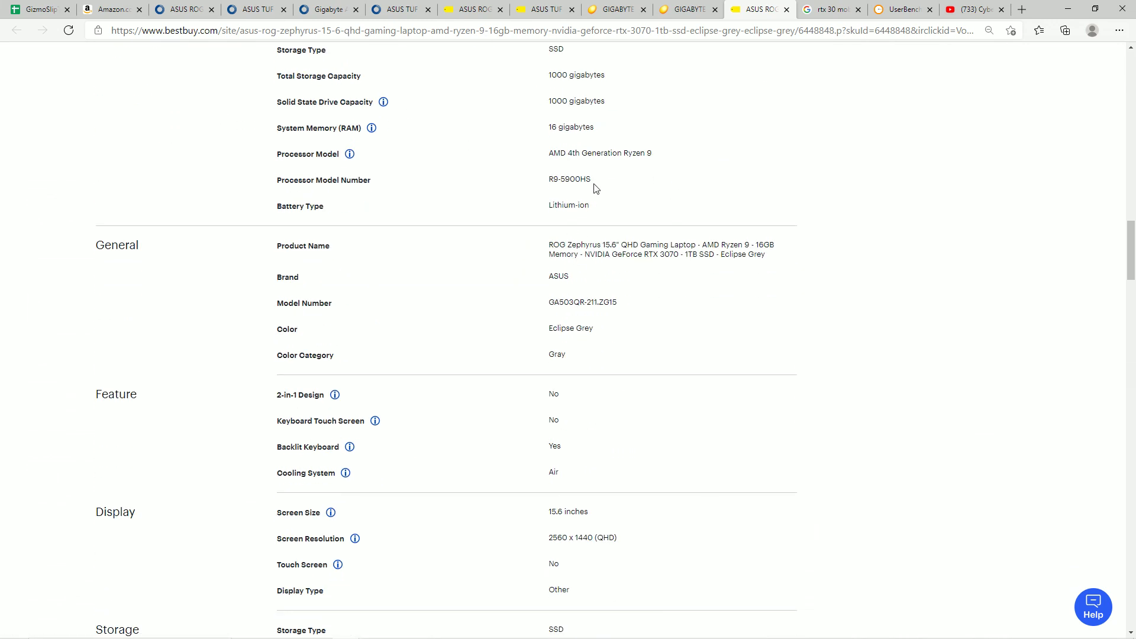
triple_click(603, 189)
left_click(911, 7)
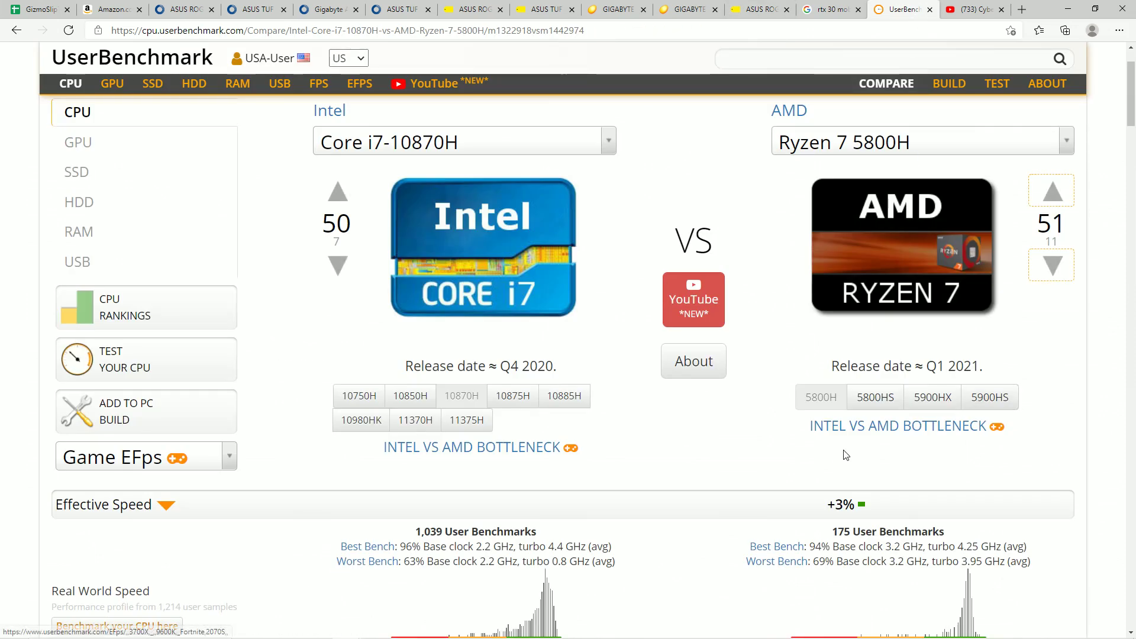
Step: Compare the Core i7-10870H against the Ryzen 9 5900HS (+9% effective speed), then reopen the $1,799.99 Zephyrus listing
right_click(823, 510)
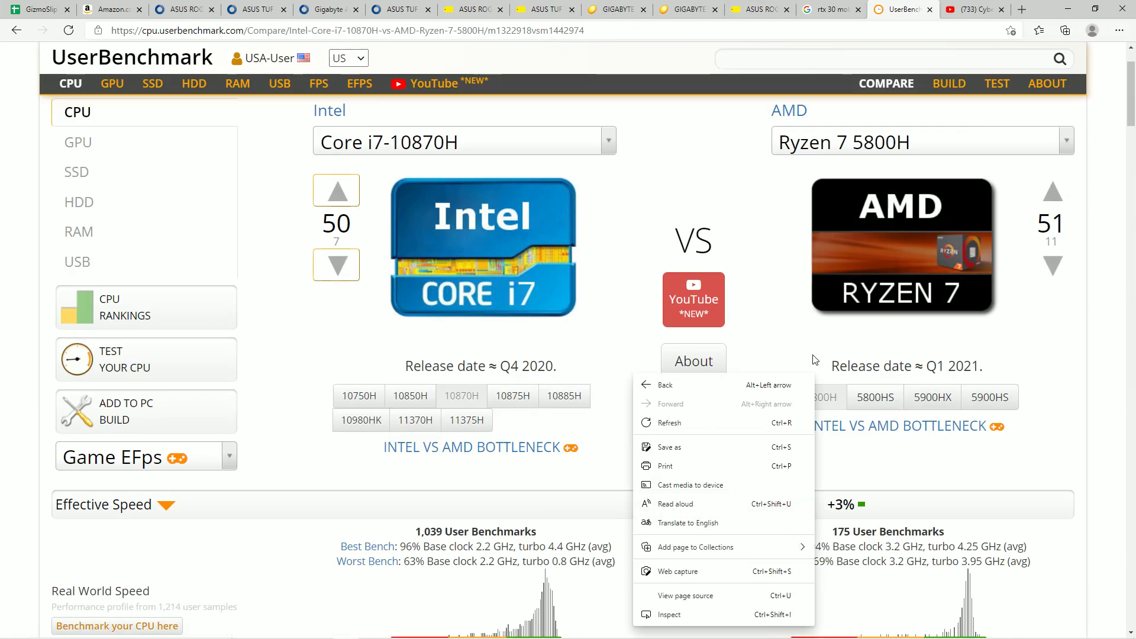
left_click(989, 397)
scroll(880, 553, "down", 4)
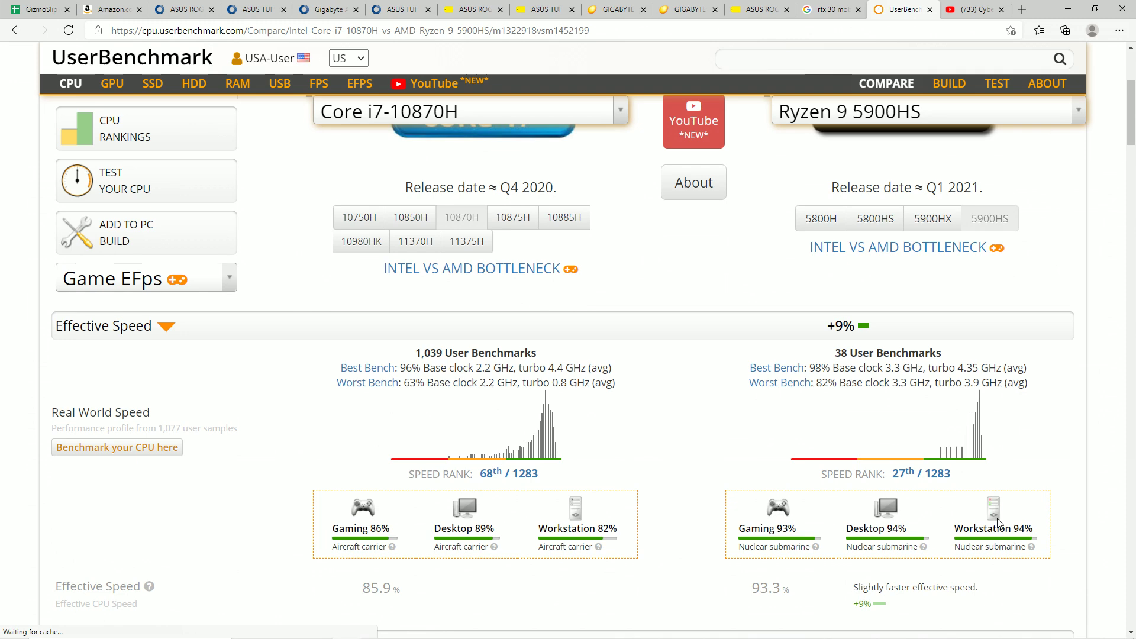
scroll(891, 450, "down", 1)
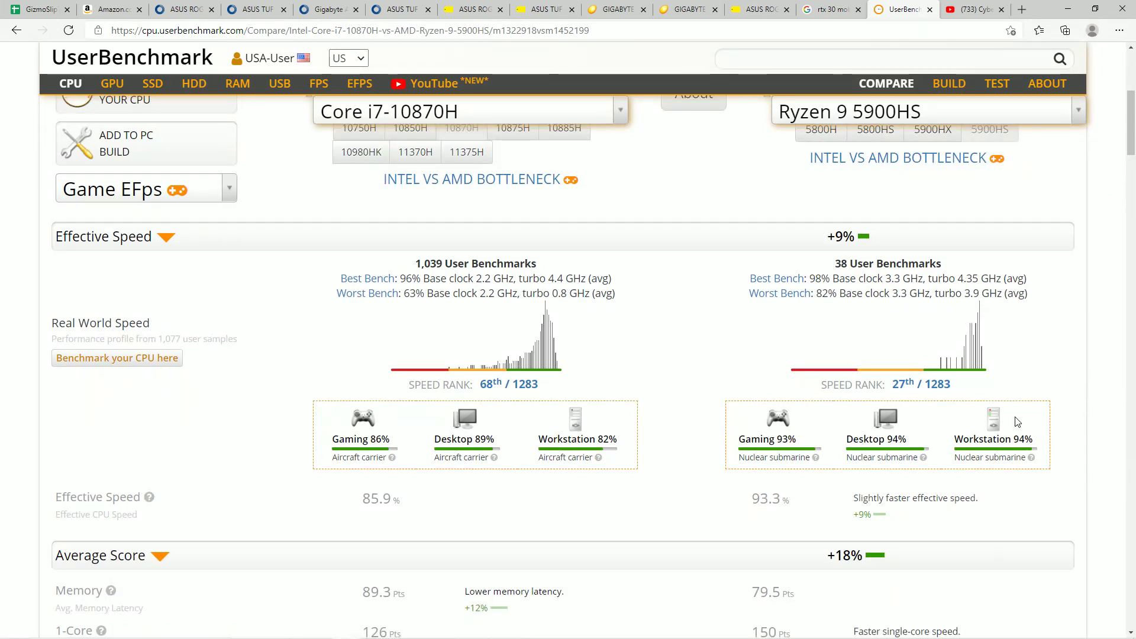
left_click(767, 7)
scroll(520, 256, "up", 20)
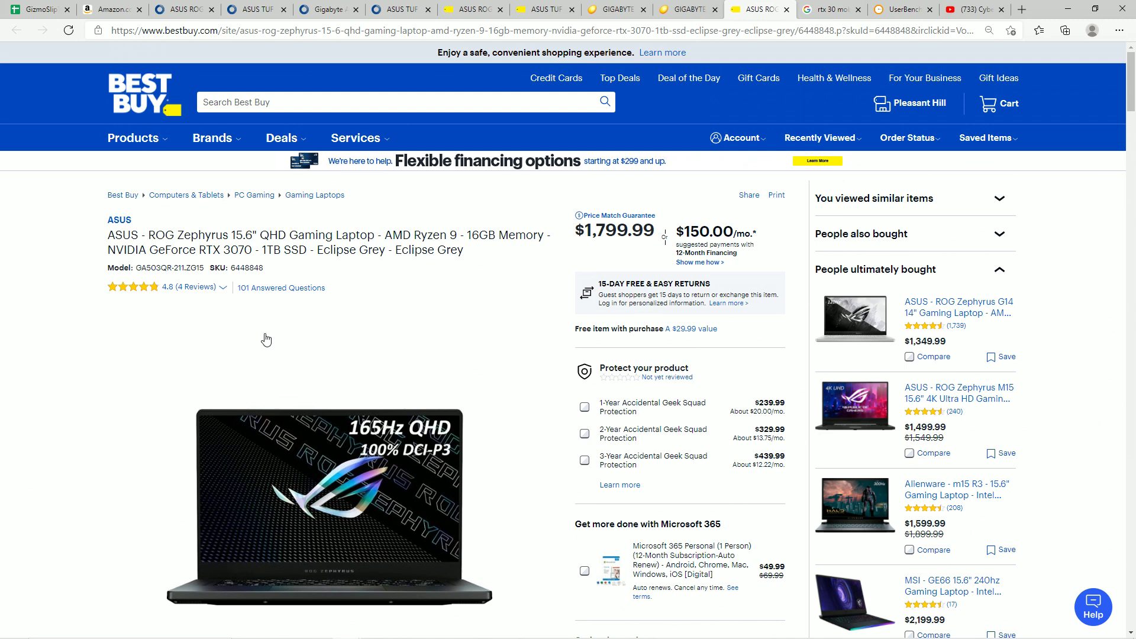
Step: Highlight parts of the Zephyrus product title, including AMD Ryzen 9 and the main specs
left_click_drag(239, 249, 372, 263)
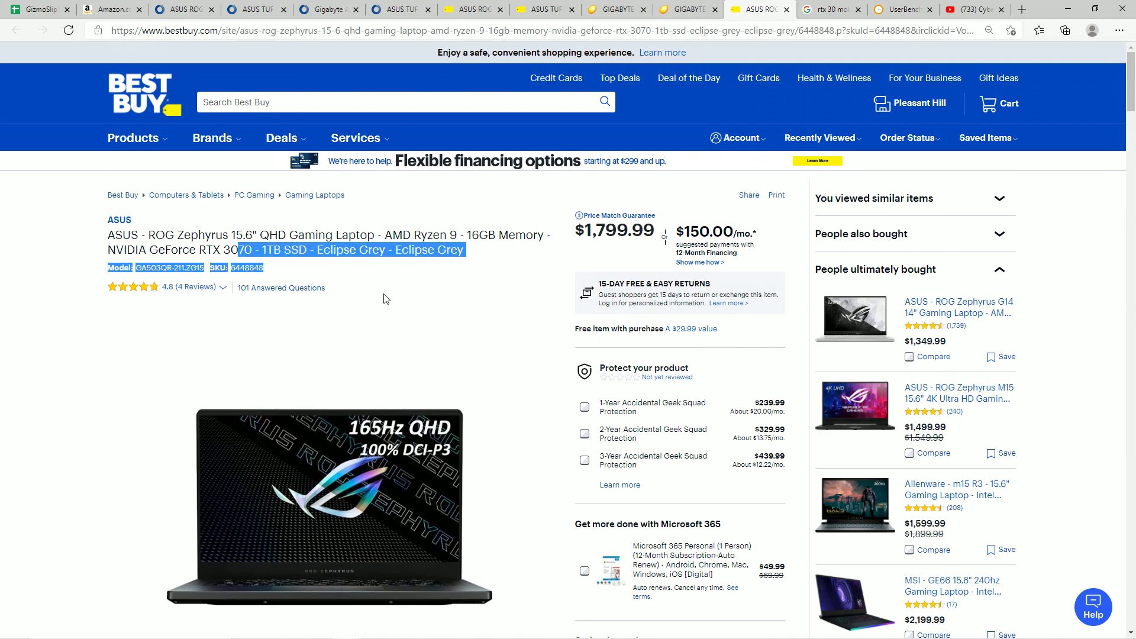
left_click(397, 249)
left_click_drag(384, 235, 463, 234)
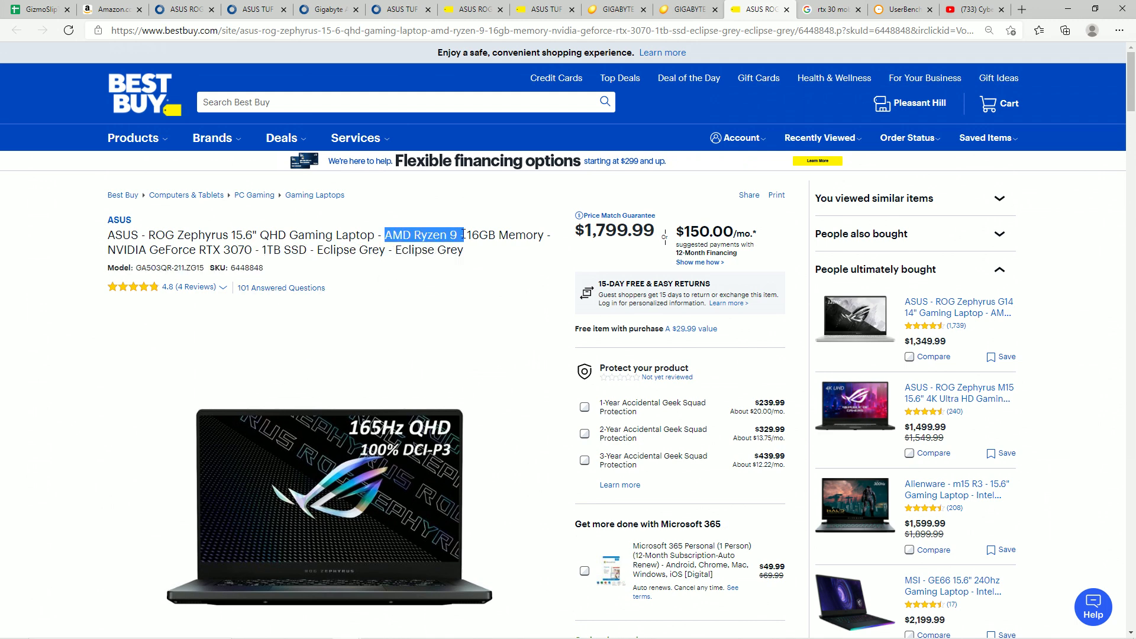
left_click_drag(173, 239, 290, 250)
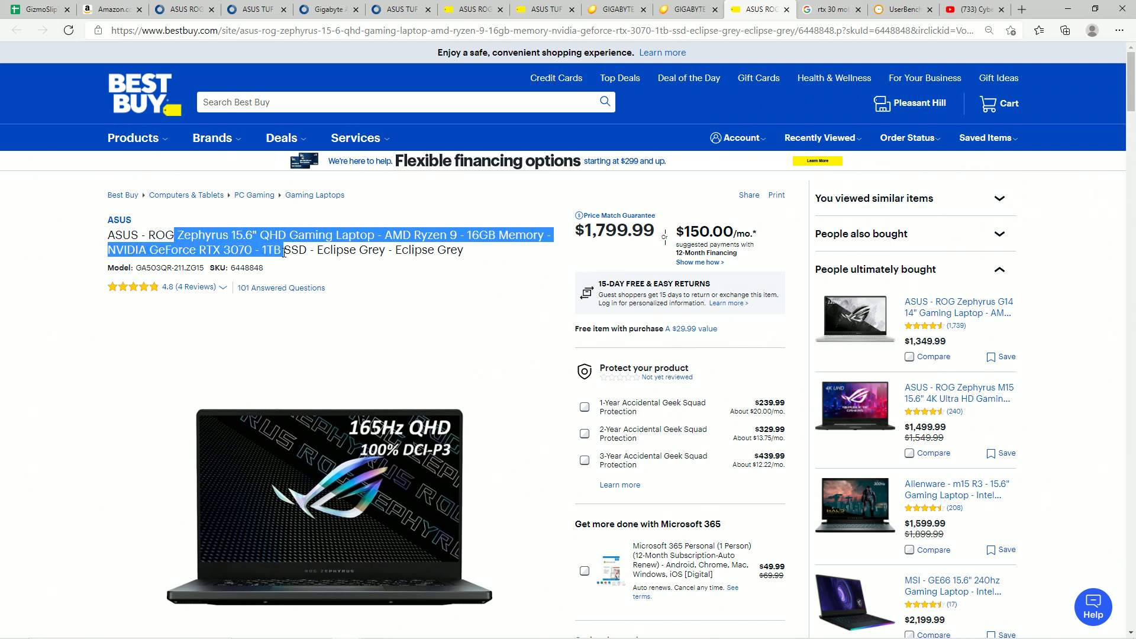
Step: Select the fourth thumbnail's top-down laptop photo and open it in the image gallery
scroll(482, 507, "down", 1)
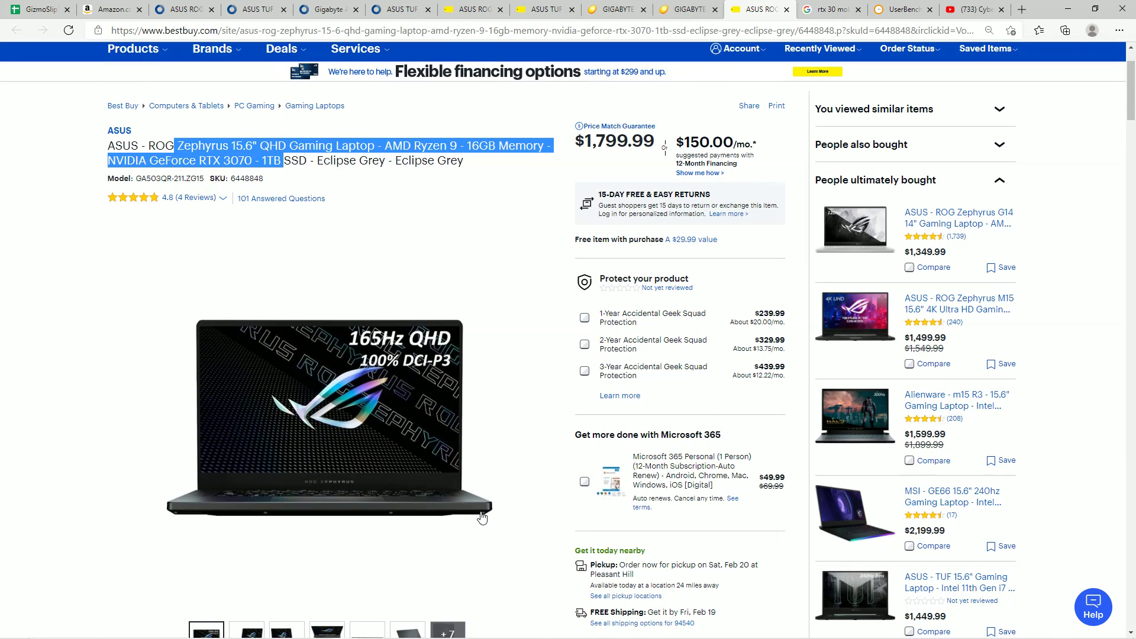
scroll(451, 520, "down", 4)
left_click(336, 457)
left_click(336, 457)
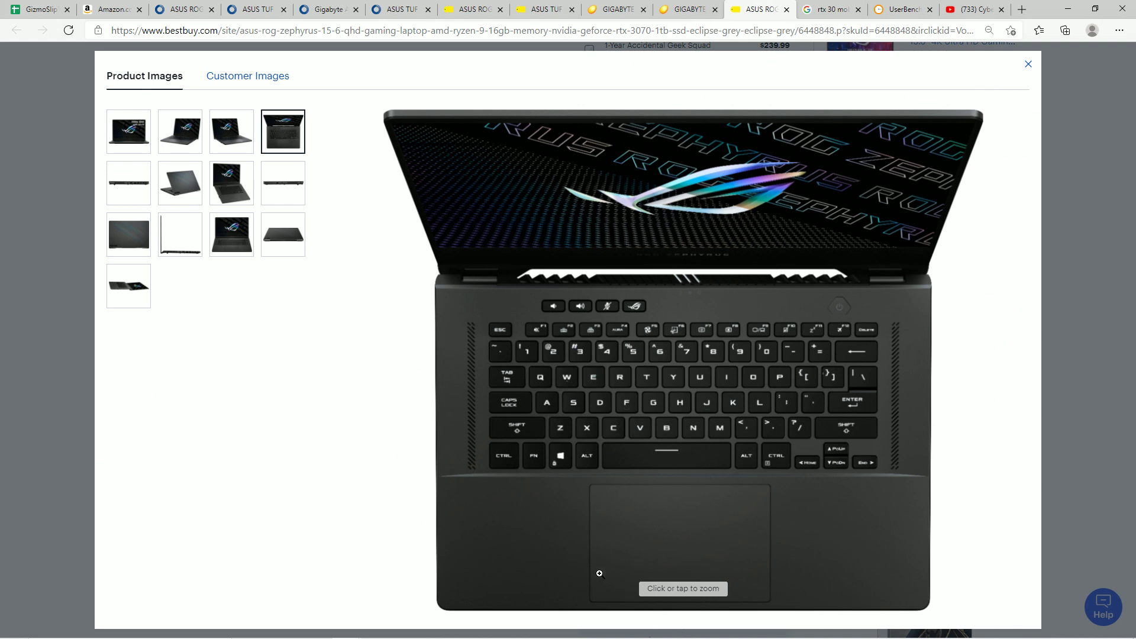
Step: Browse the Zephyrus product images: flat open, closed lid, front, side profile, rear and angled views
left_click(128, 289)
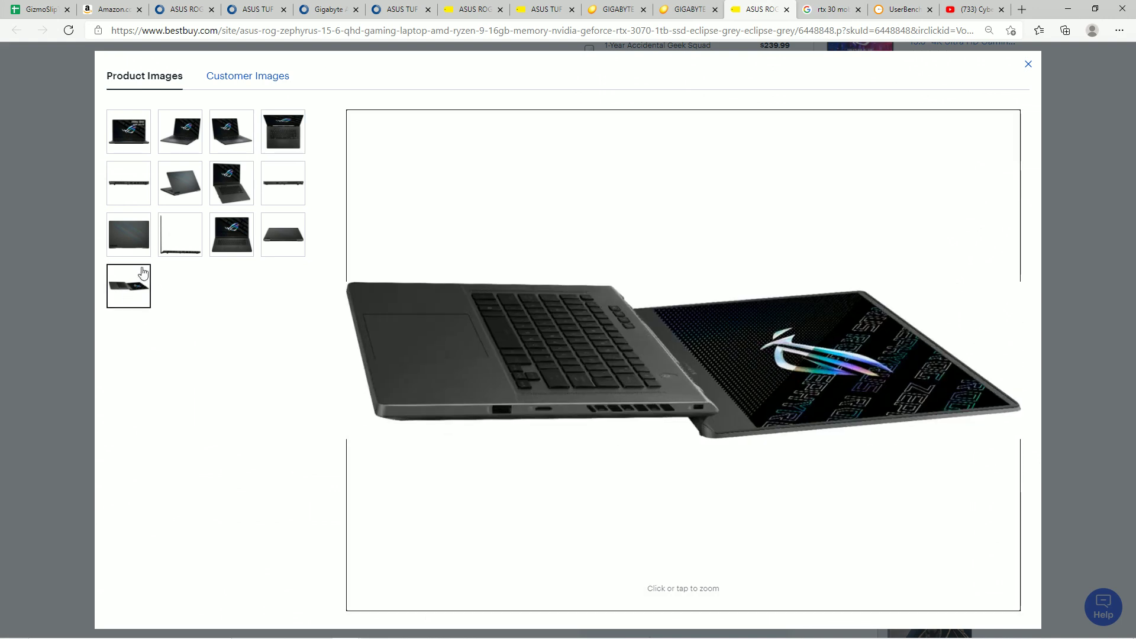
left_click(131, 252)
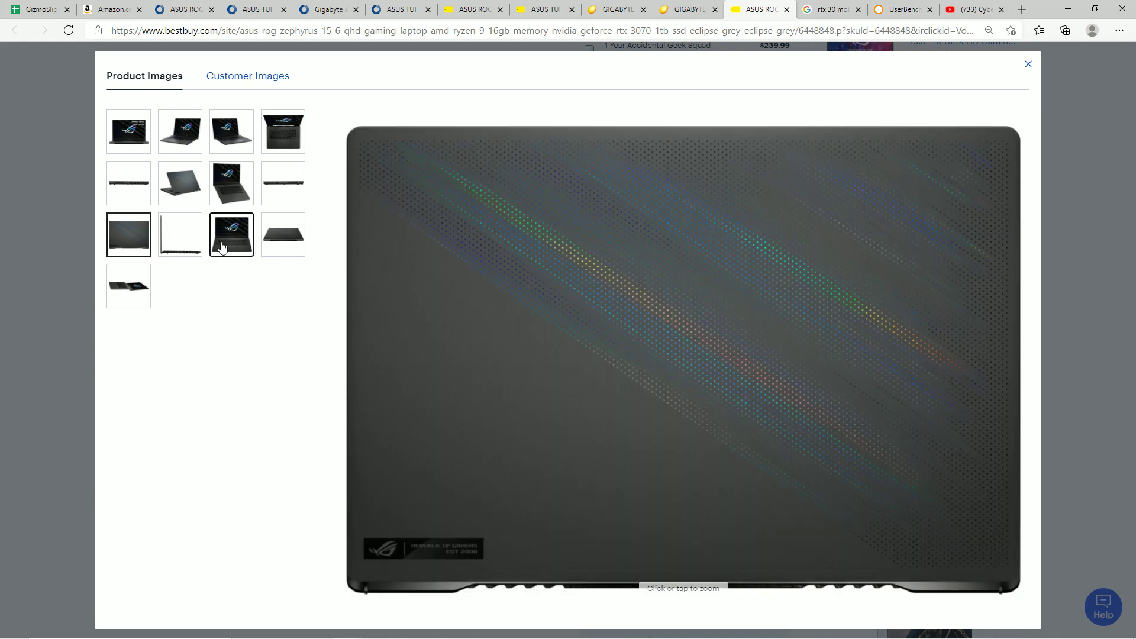
left_click(231, 235)
left_click(295, 252)
left_click(281, 196)
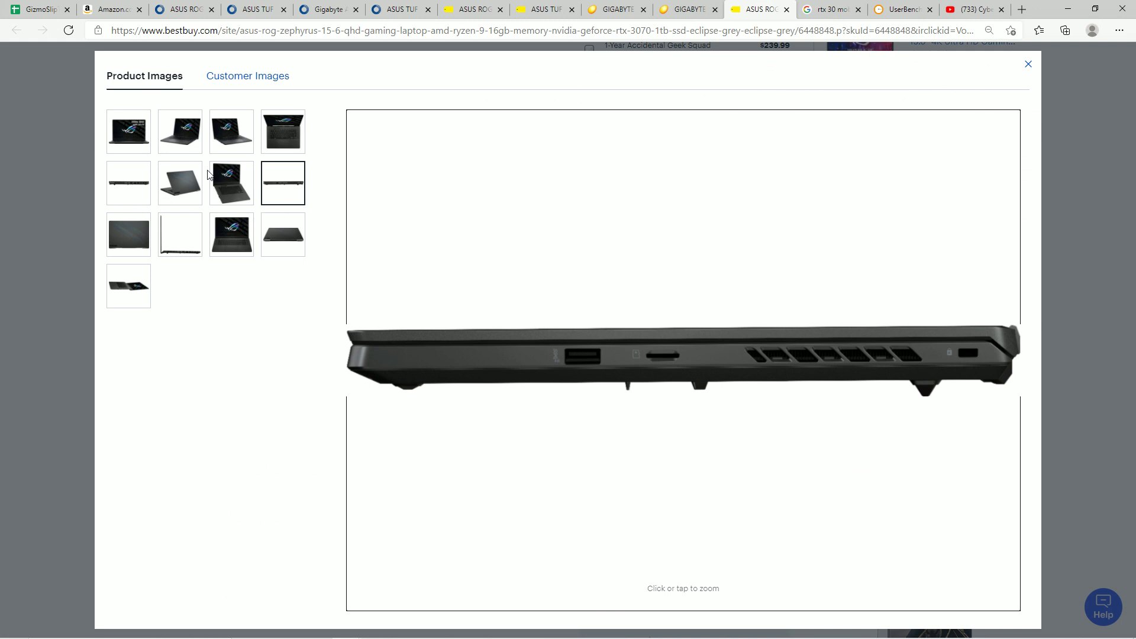
left_click(237, 179)
left_click(188, 188)
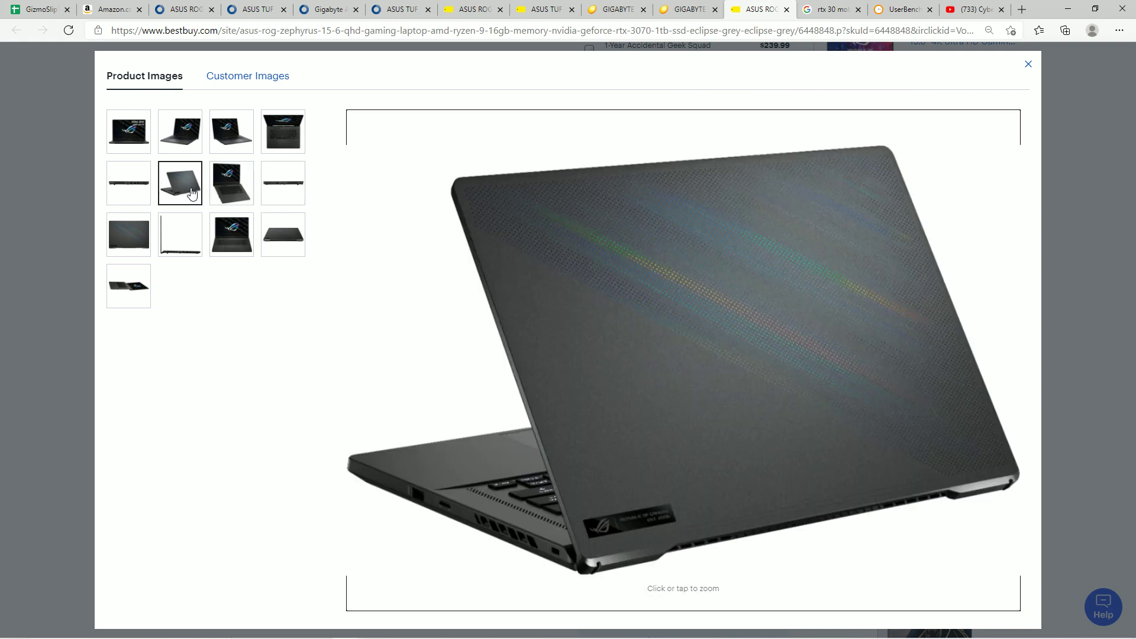
left_click(187, 151)
left_click(247, 152)
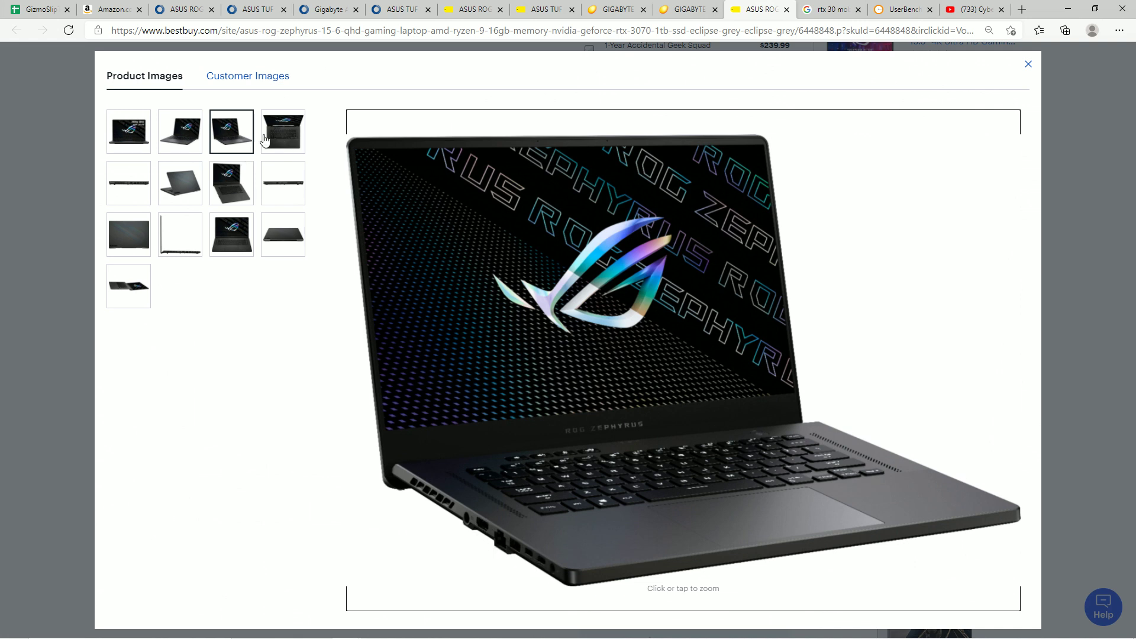
Step: Show the customer images and zoom in and out on the five-star internals photo noting 8GB soldered RAM
left_click(233, 82)
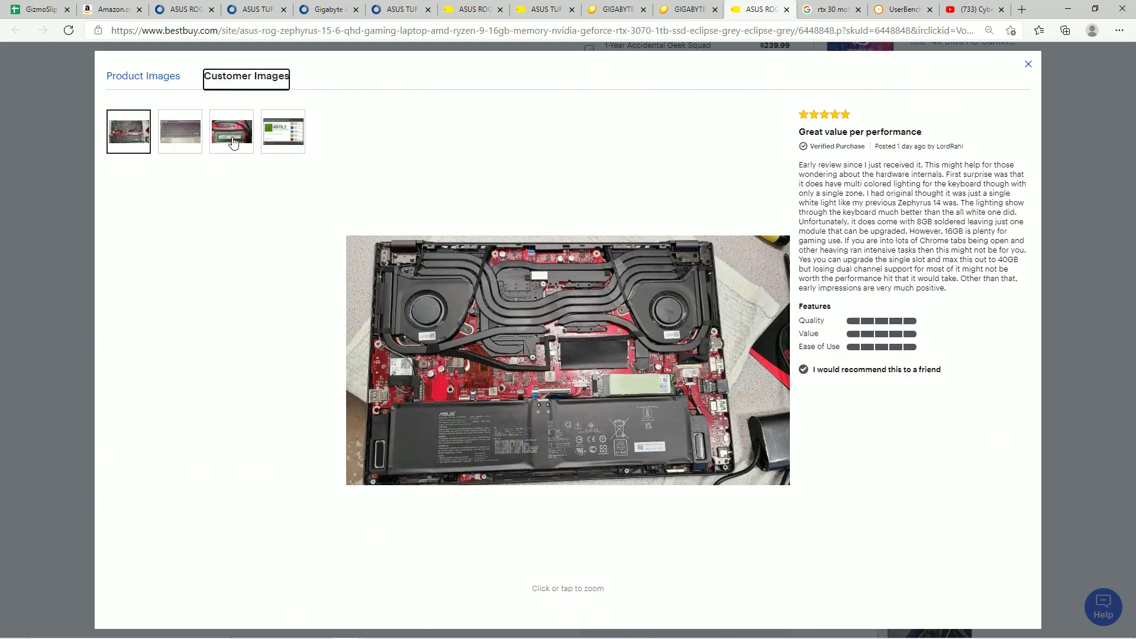
left_click(637, 437)
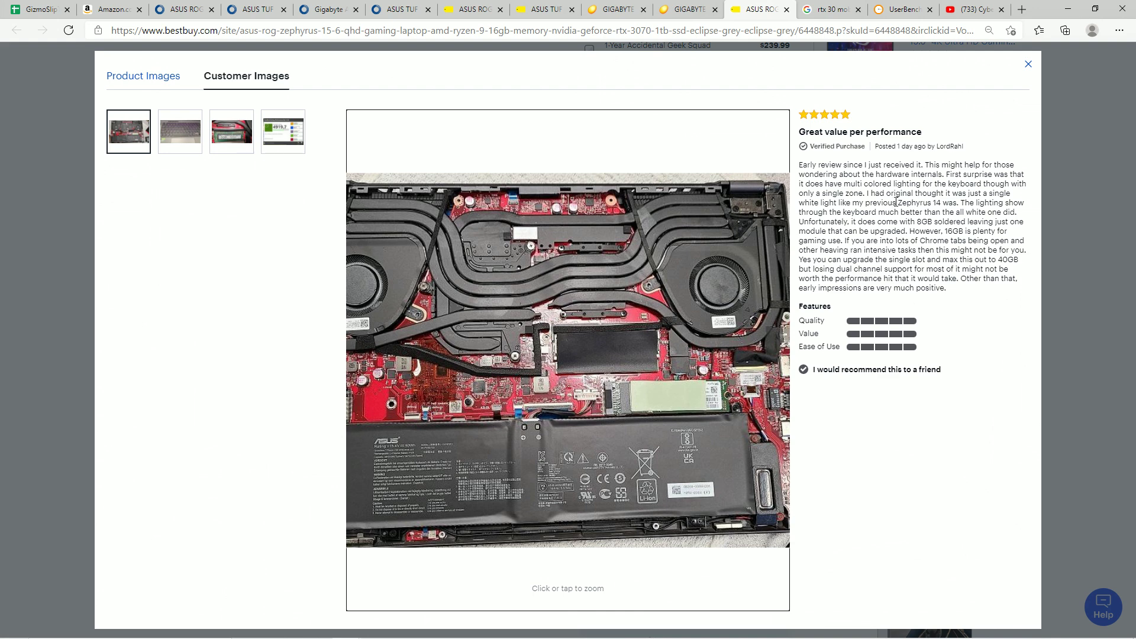
left_click(456, 345)
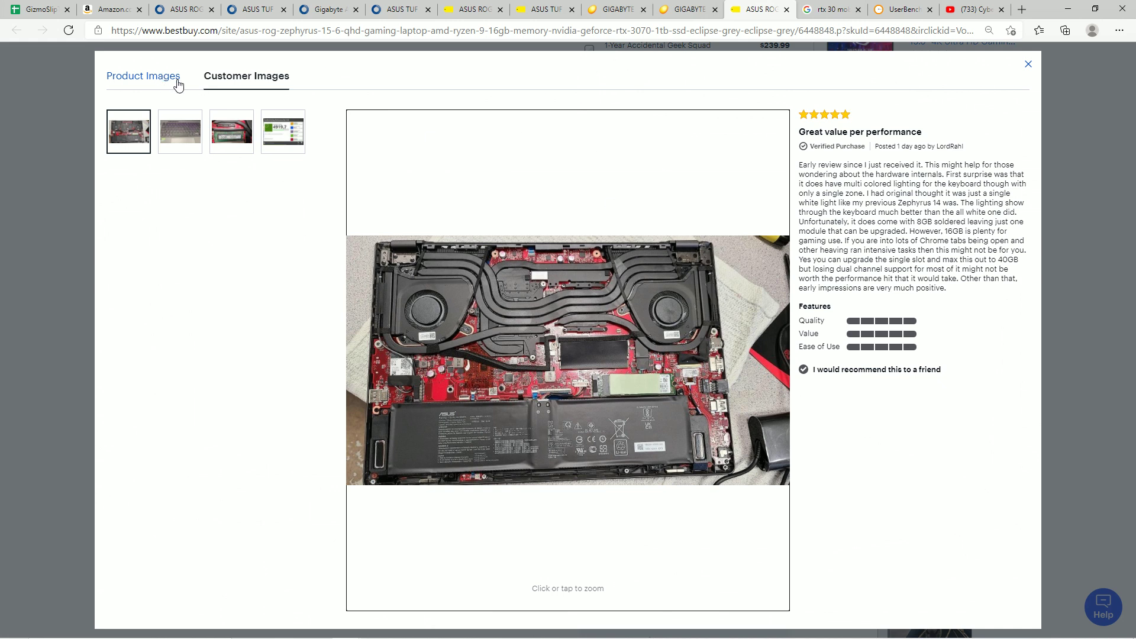
Step: Close the image gallery and highlight the Zephyrus G15's $1,799.99 price at the top of the page
left_click(1028, 63)
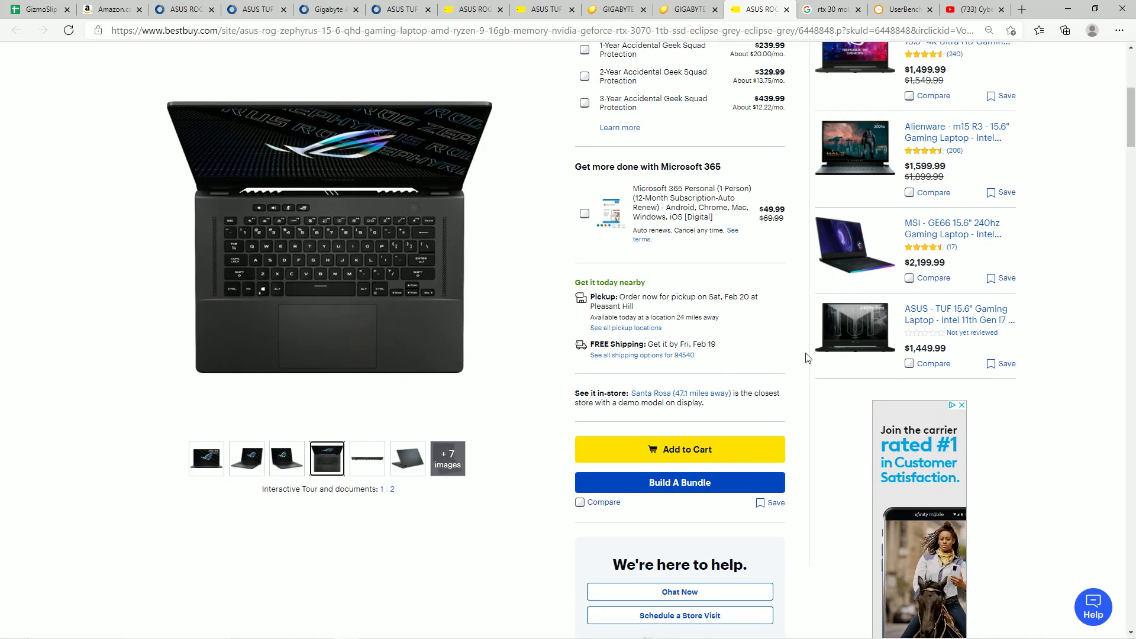
scroll(530, 468, "up", 4)
left_click_drag(594, 140, 665, 148)
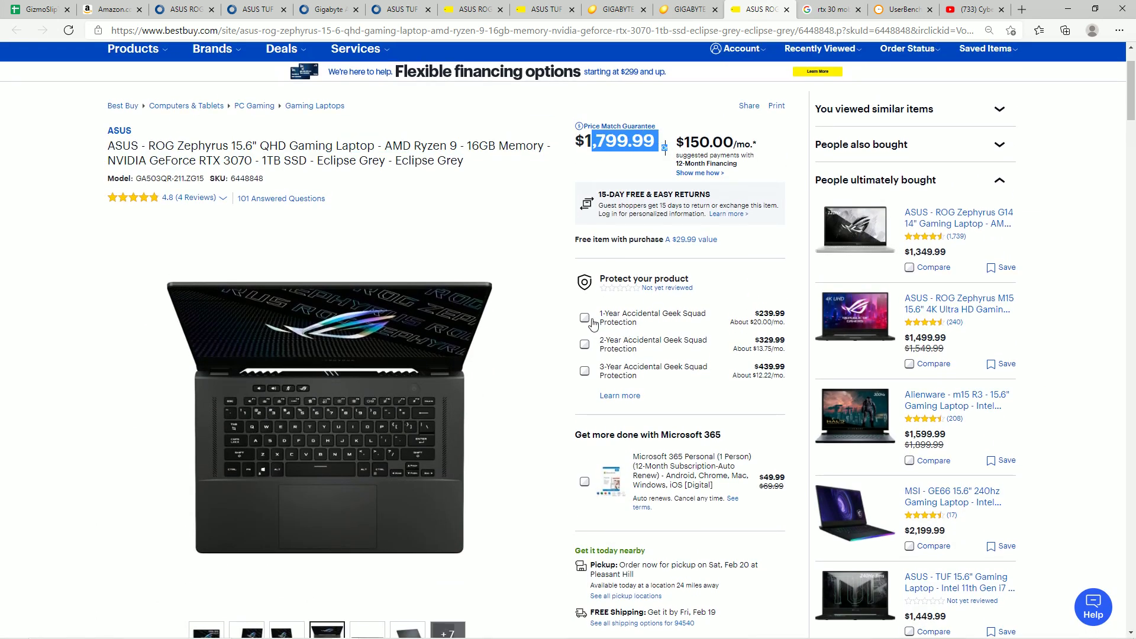